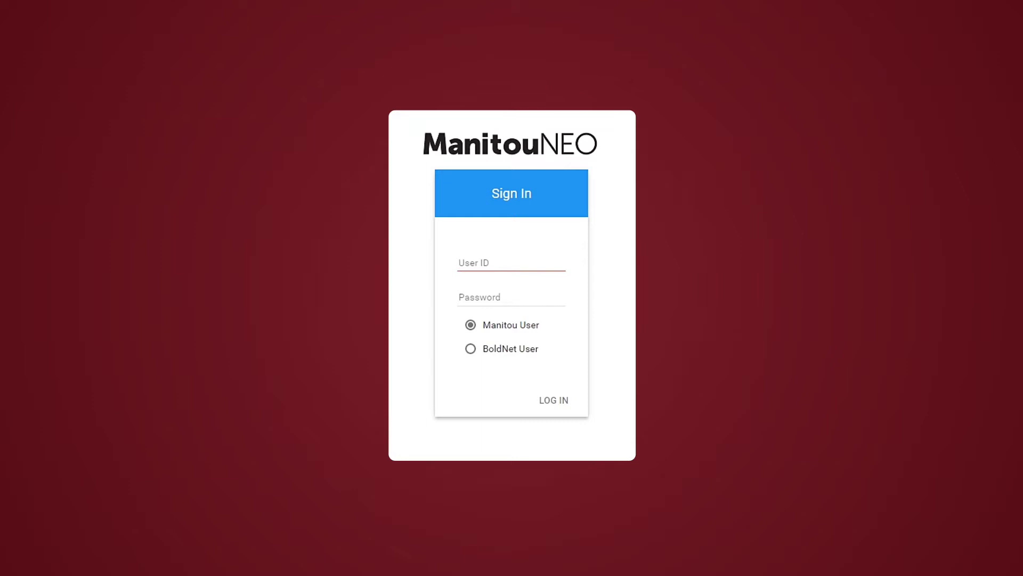
- Sign in to ManitouNEO with the user ID and account password
click(502, 264)
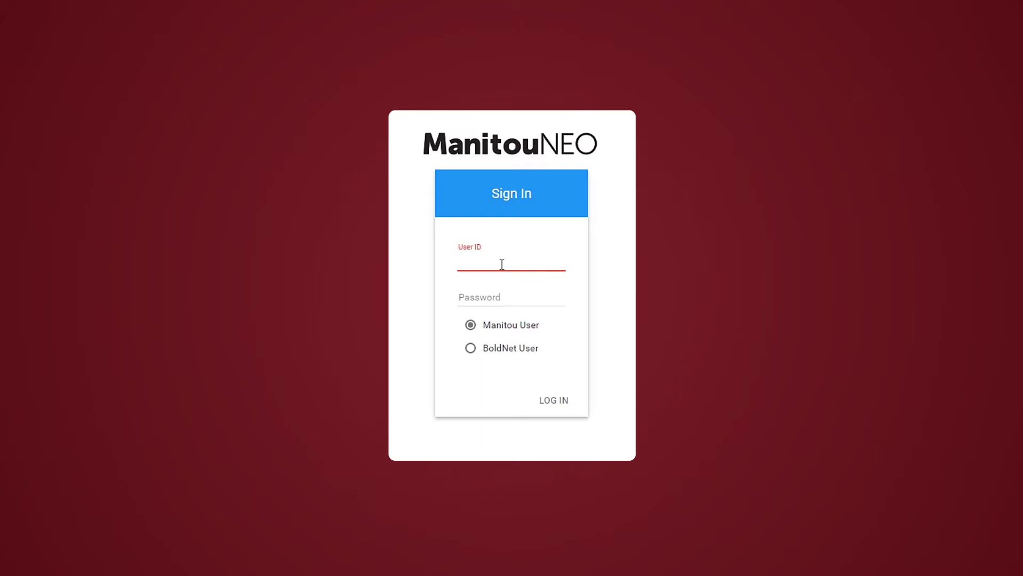
text(BG)
key(Tab)
text(••)
key(Return)
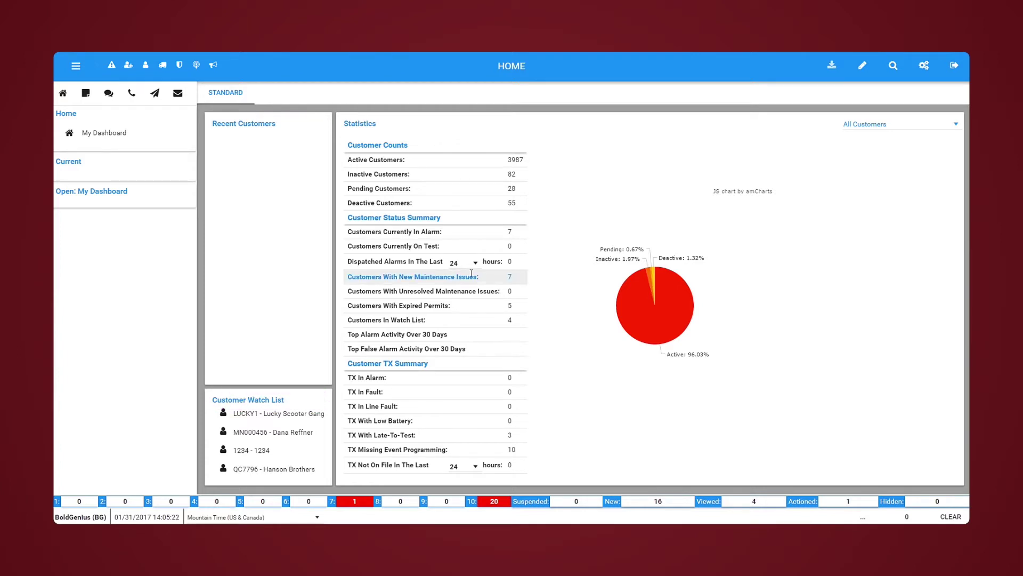
- Filter dashboard statistics to Customers With No Branch, then open the Customers Currently In Alarm list
mouse_move(238, 275)
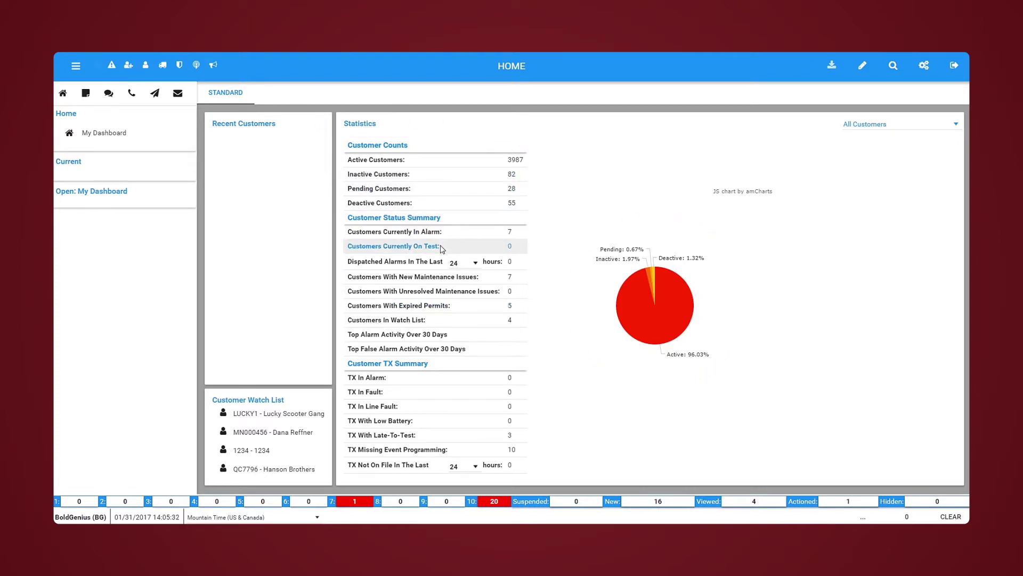
mouse_move(699, 320)
mouse_move(652, 274)
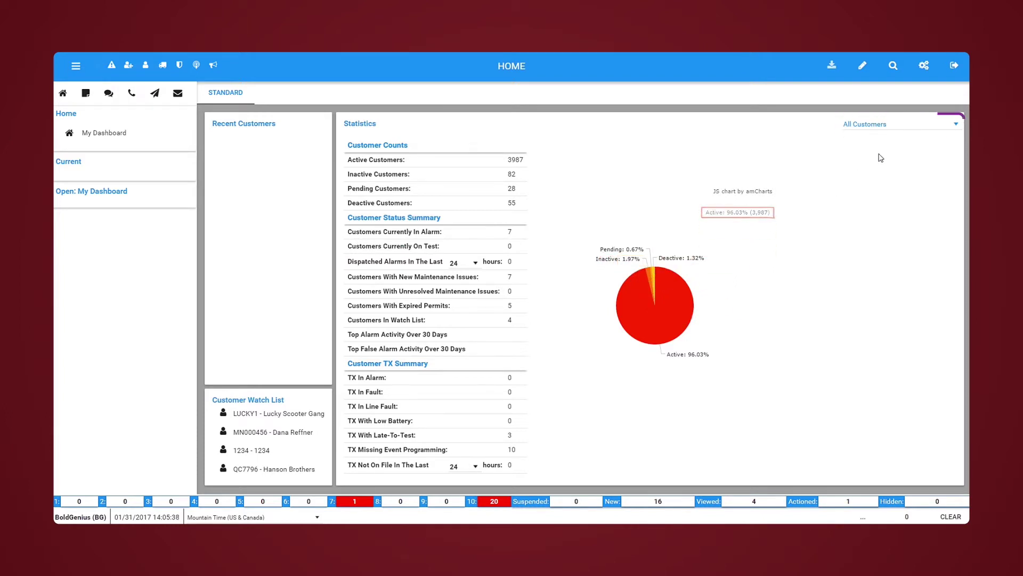
click(909, 122)
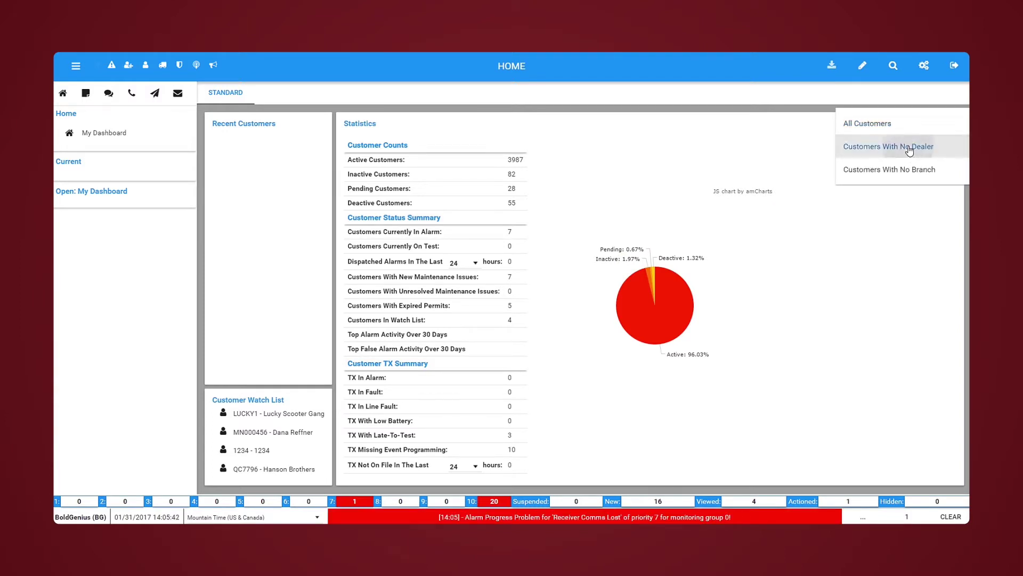
click(910, 147)
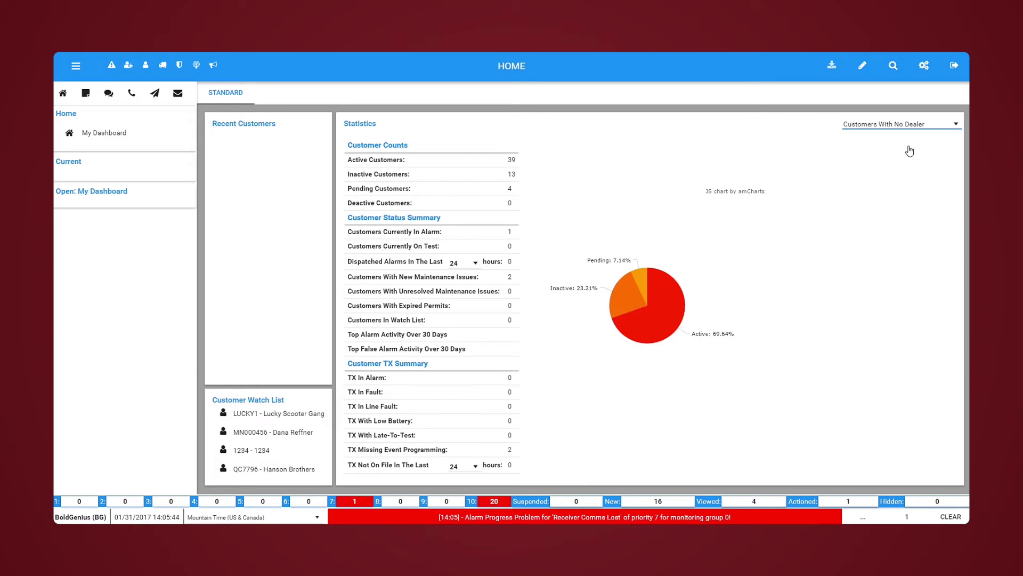
click(896, 126)
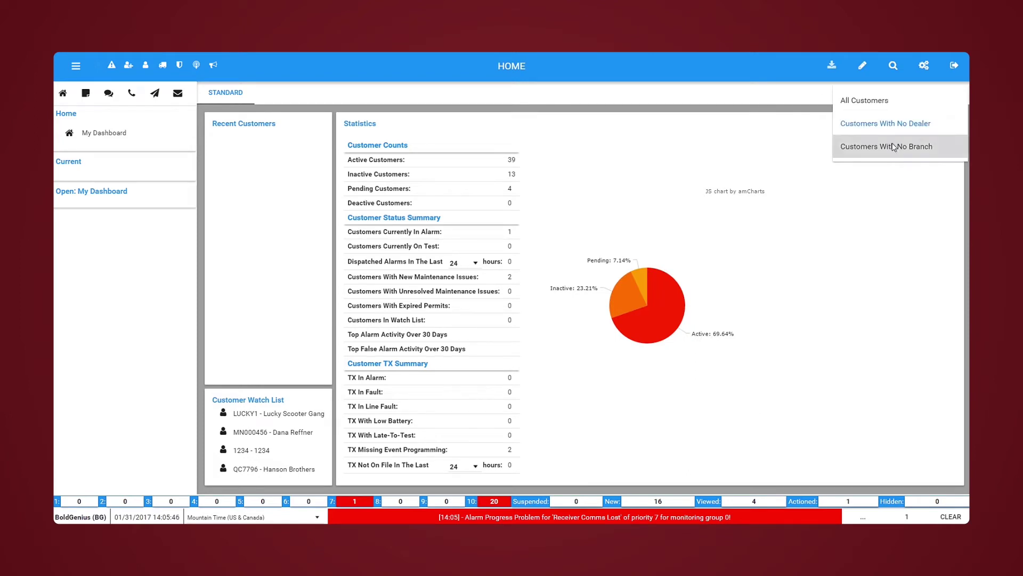
click(894, 146)
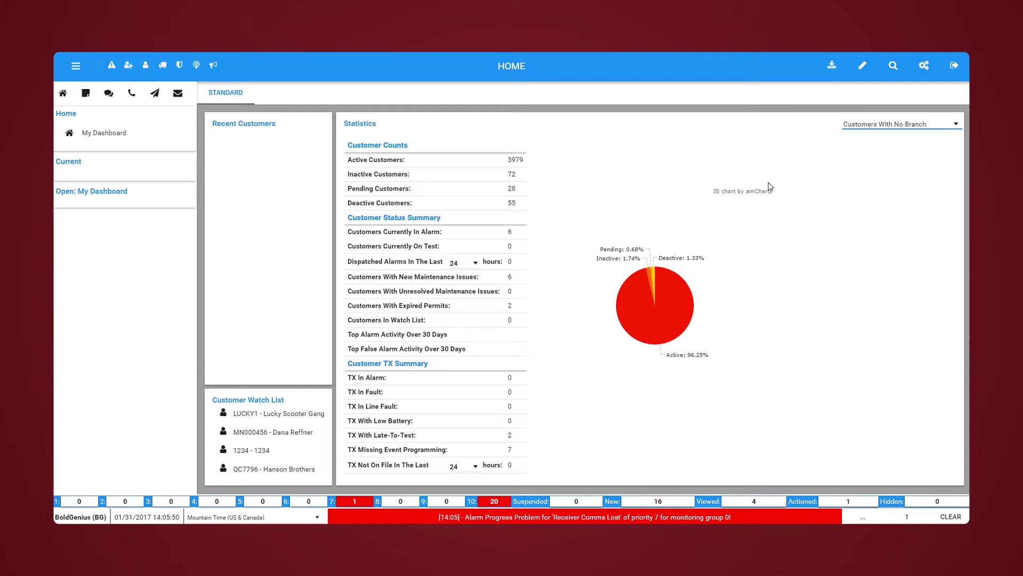
click(429, 233)
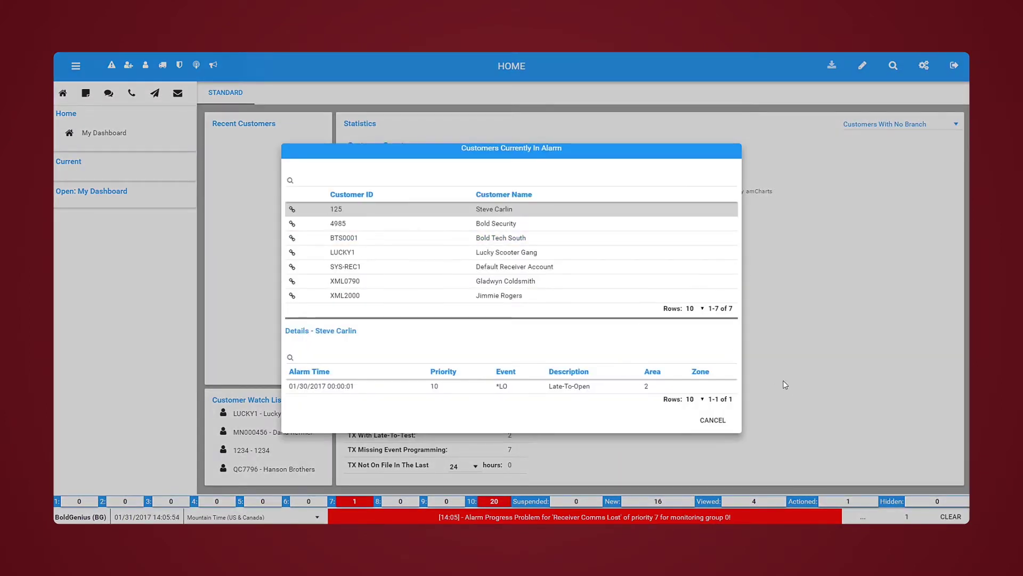
- Dismiss the Customers Currently In Alarm list with Cancel
click(715, 421)
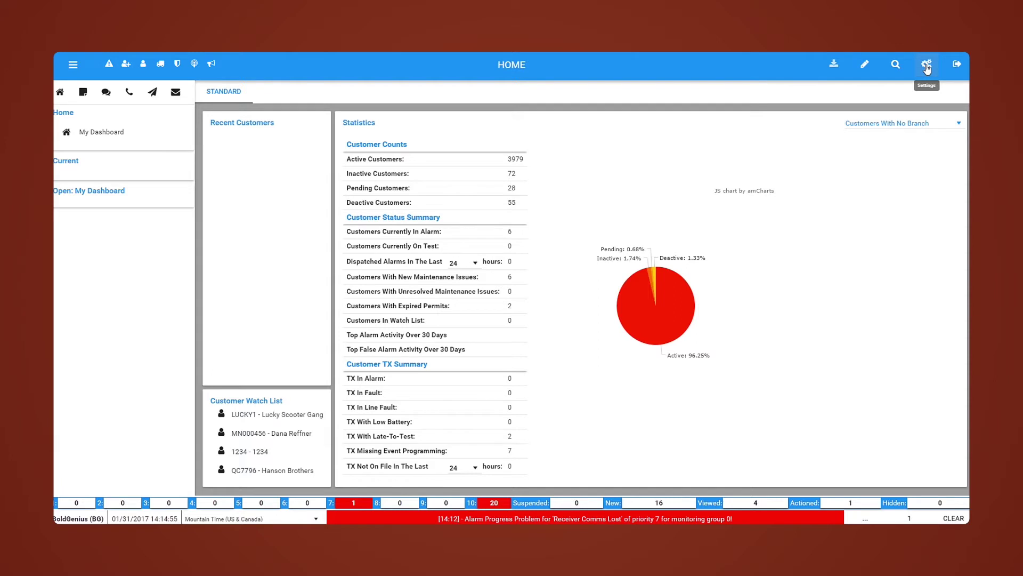
- Open Settings and toggle the Options mode between Beginner and Advanced, ending on Advanced
click(926, 66)
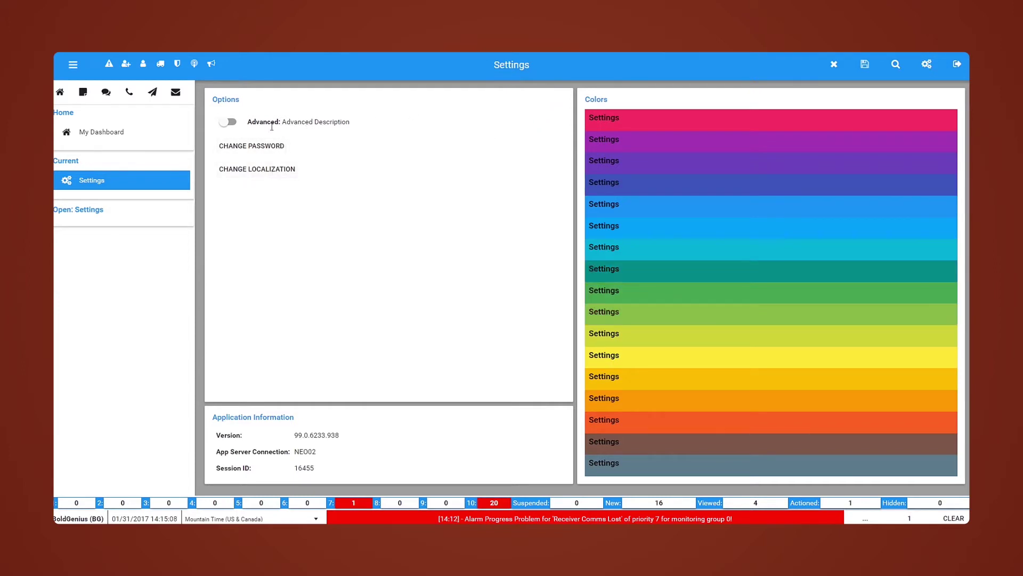
click(226, 121)
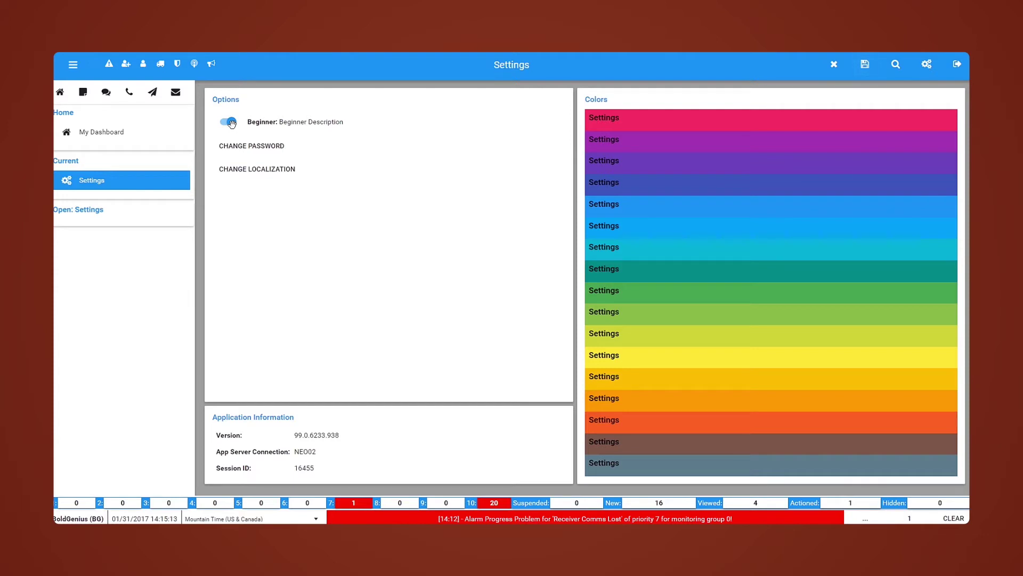
click(230, 122)
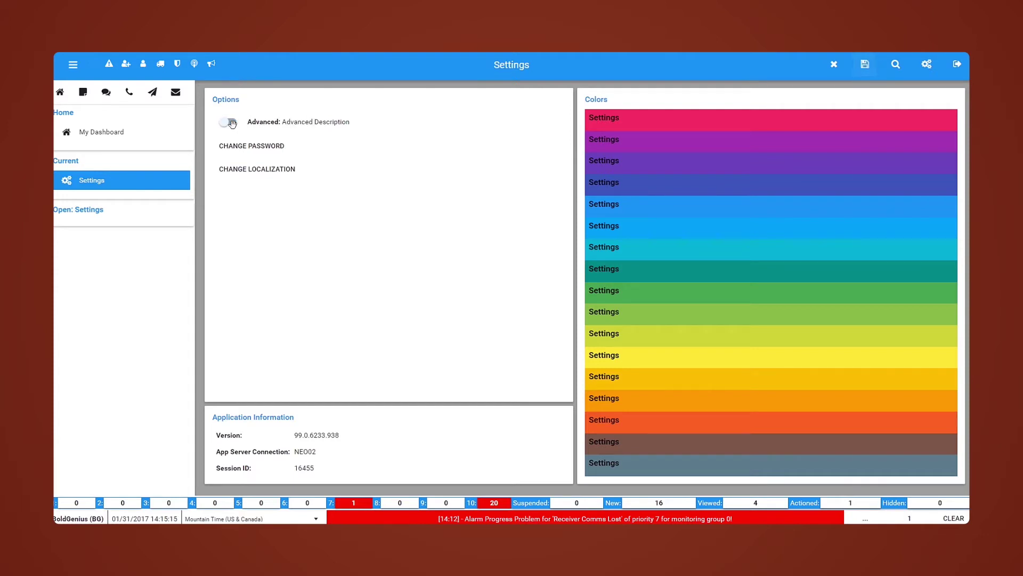
click(231, 122)
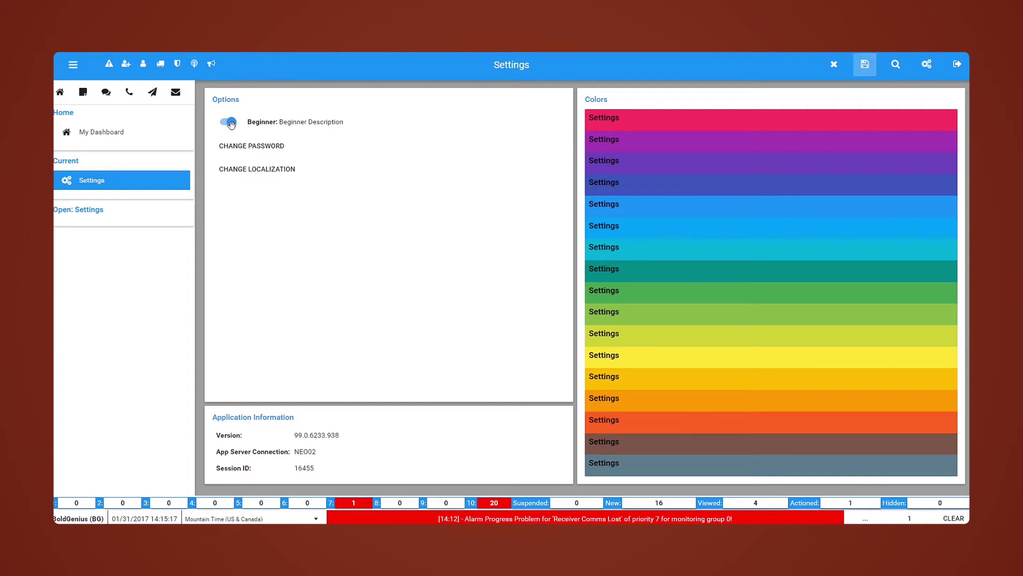
click(230, 122)
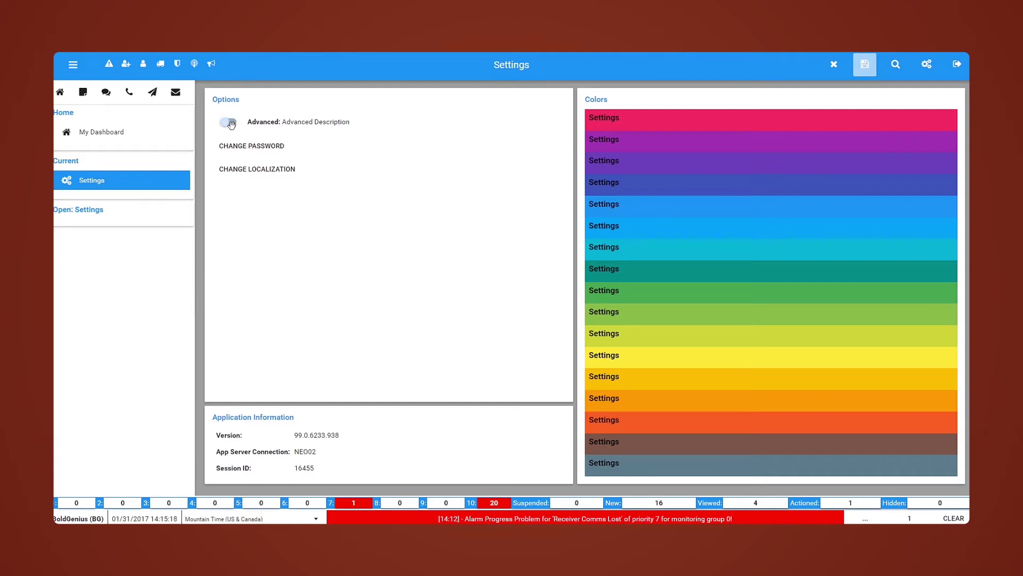
- Switch the colour theme to purple and change the account password, entering current, new and verify values
click(636, 148)
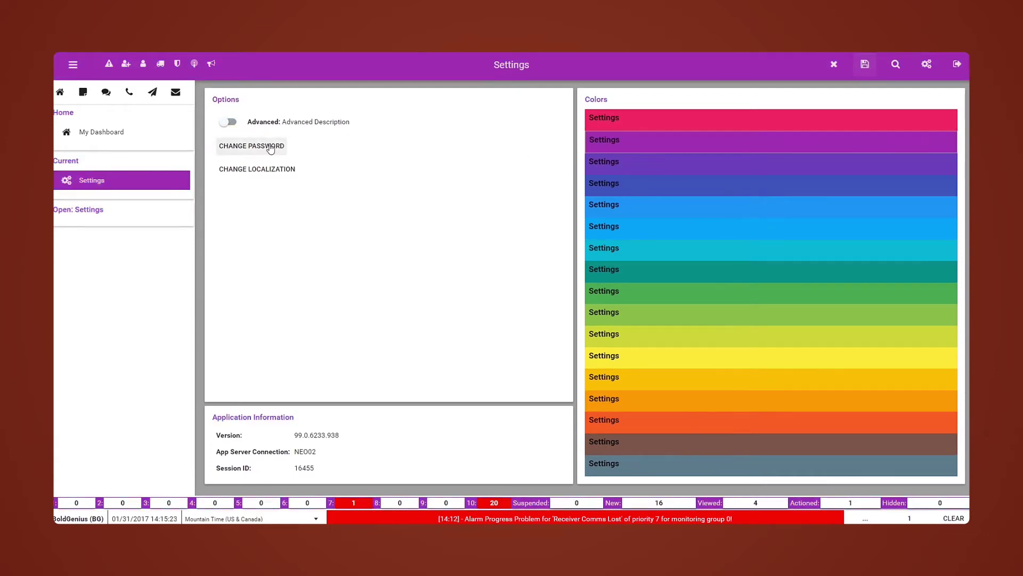
click(271, 144)
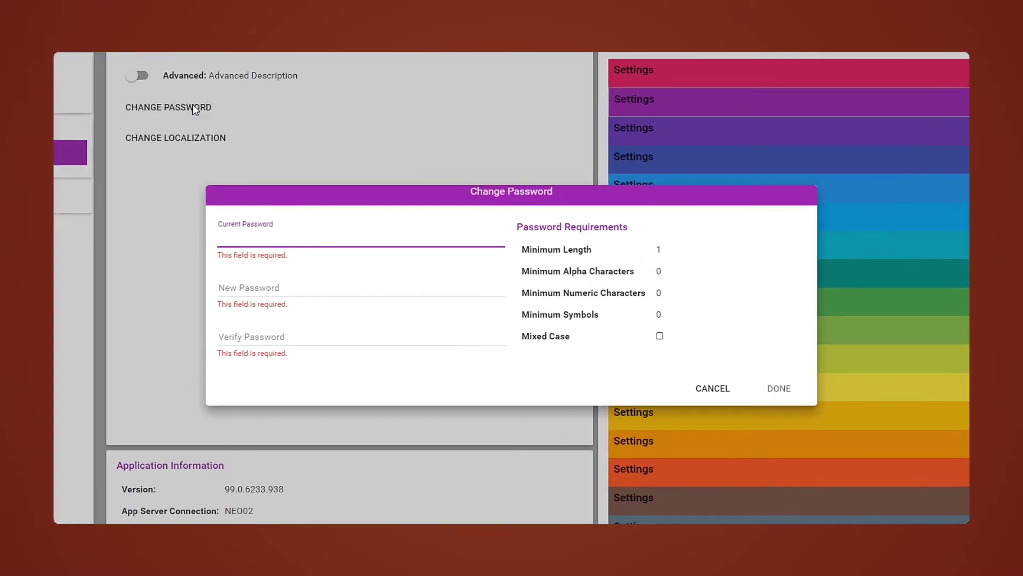
text(12)
key(Tab)
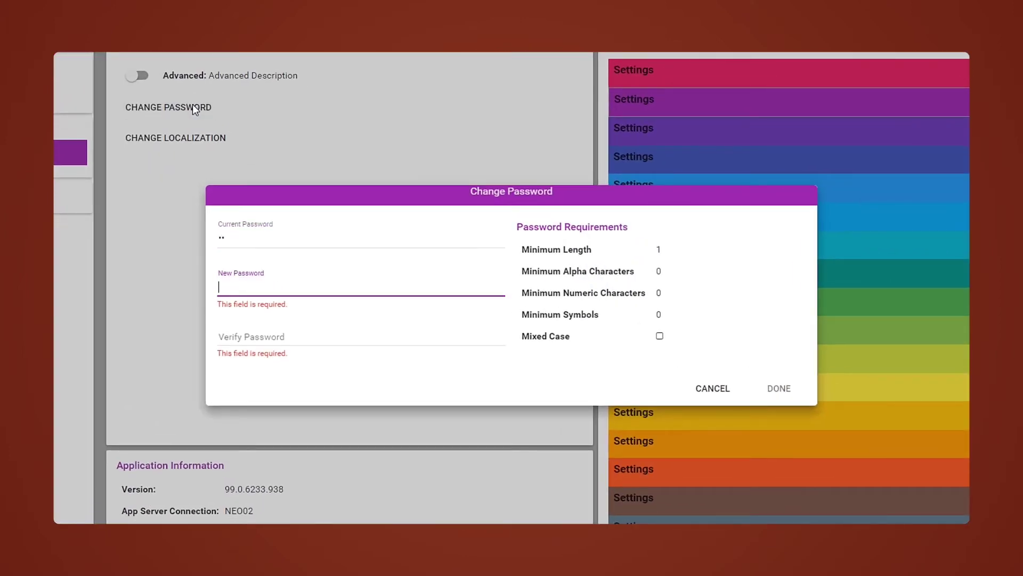
text(1)
key(Tab)
text(1)
key(Tab)
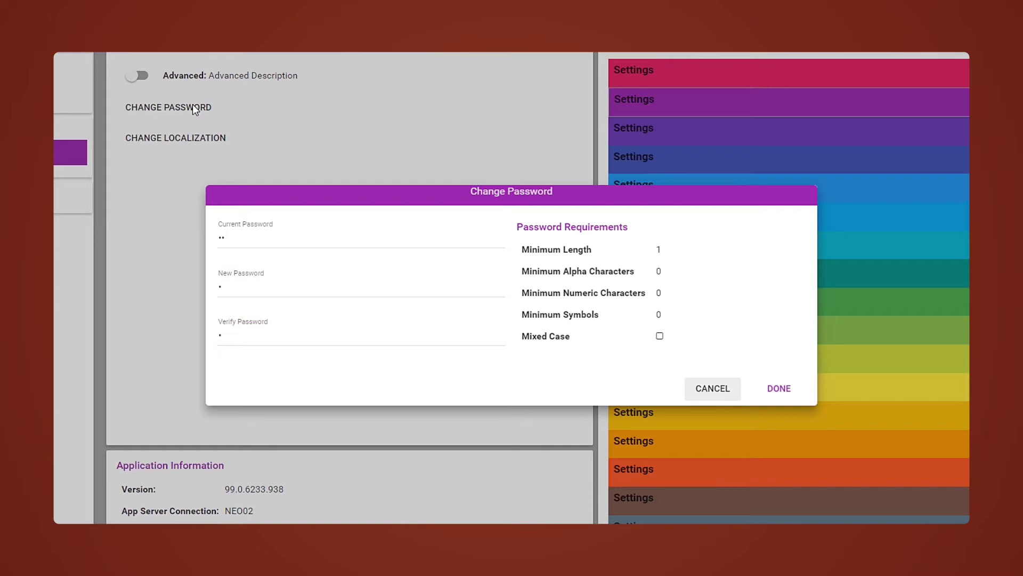
click(790, 393)
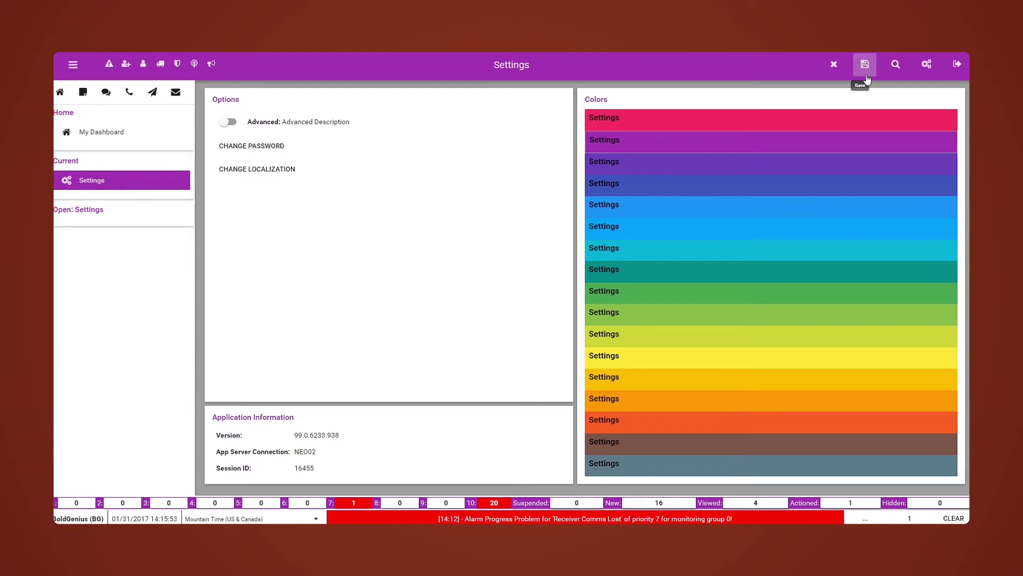
- Save the settings, return to the Home dashboard, and open the Layout Design dialog
click(867, 75)
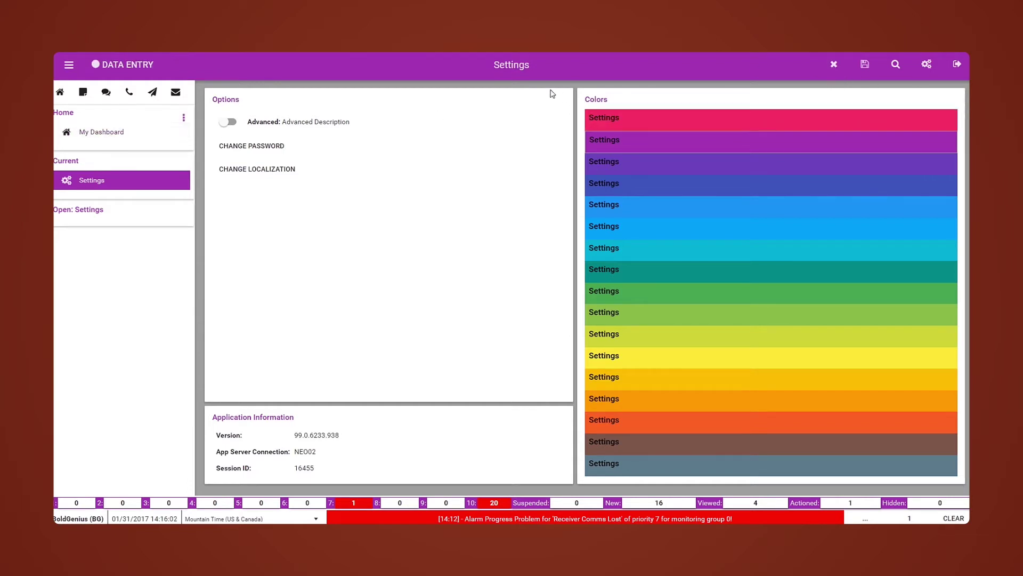
click(834, 65)
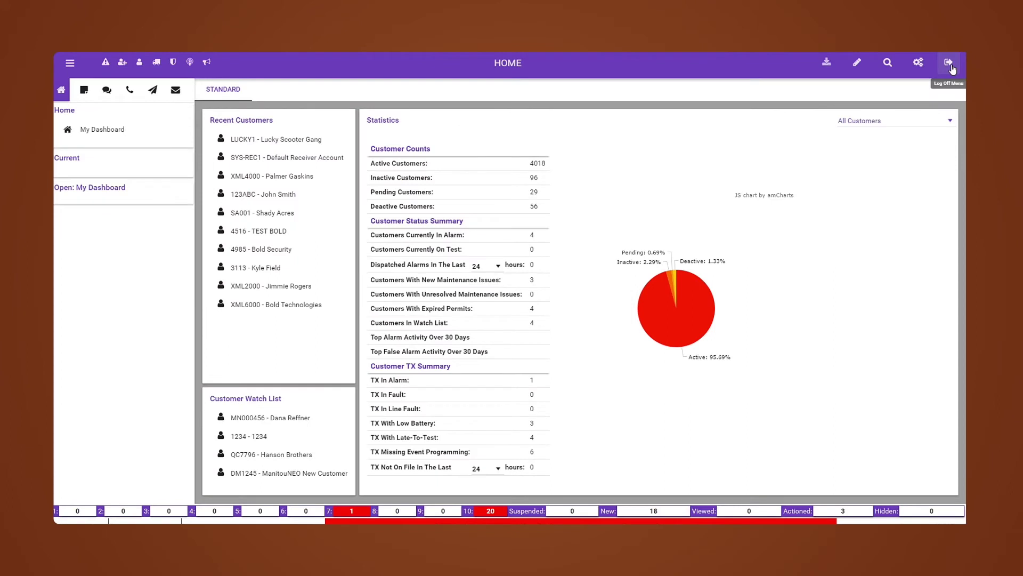
click(888, 68)
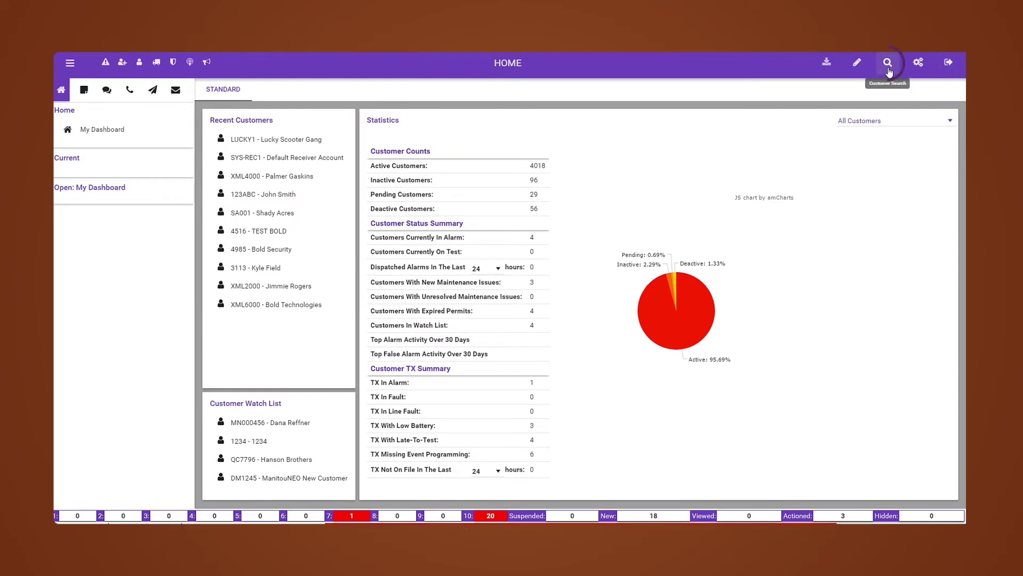
click(859, 65)
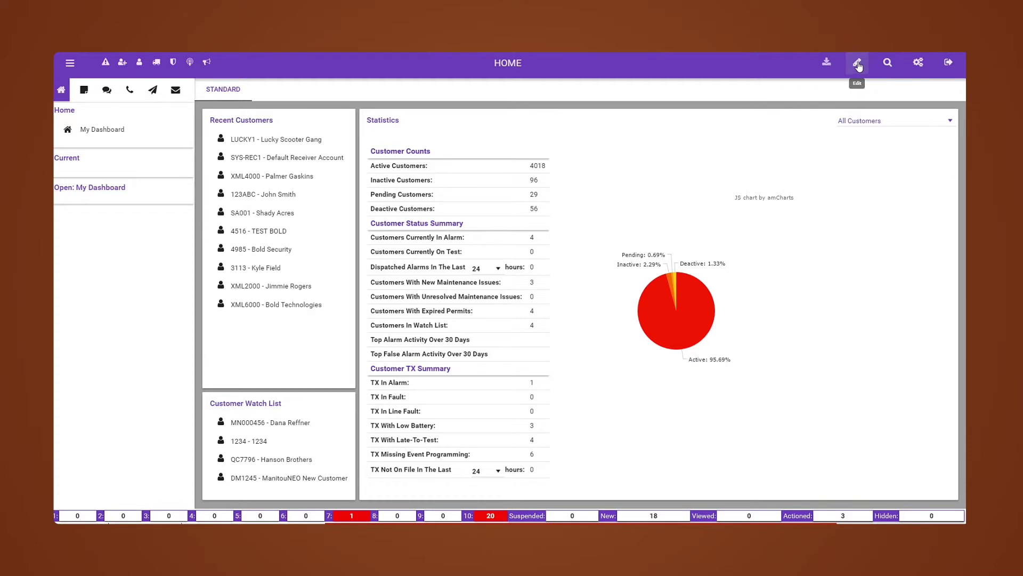
click(858, 64)
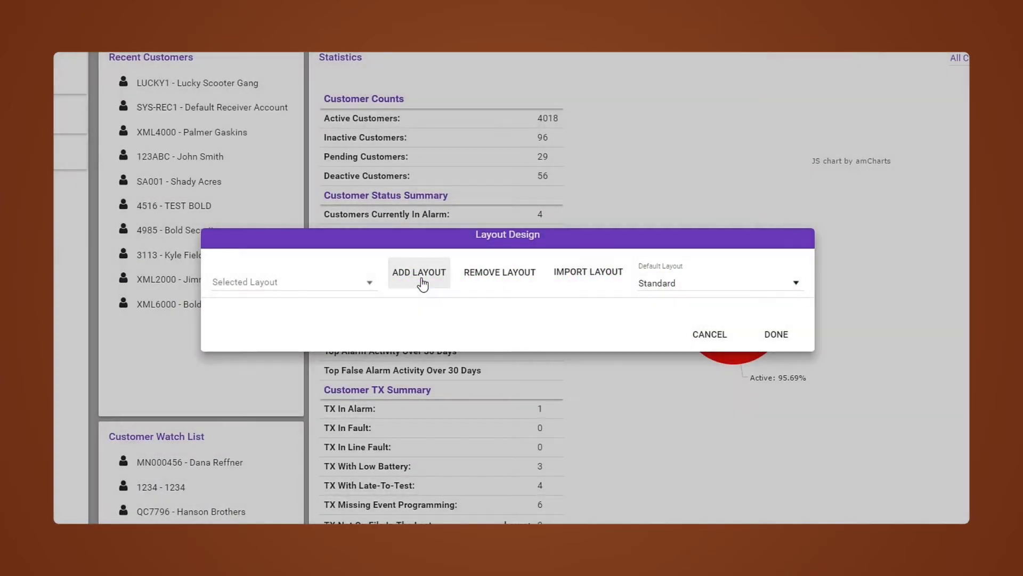
- Add a new dashboard layout named 'New Layout' and save it
click(421, 283)
drag(267, 217, 180, 221)
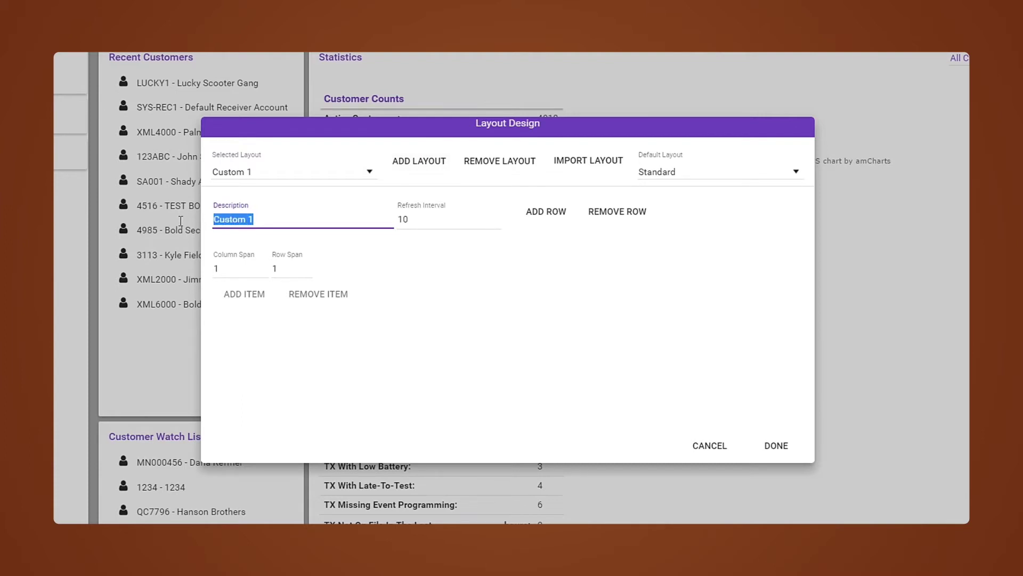
text(New Layout)
click(768, 444)
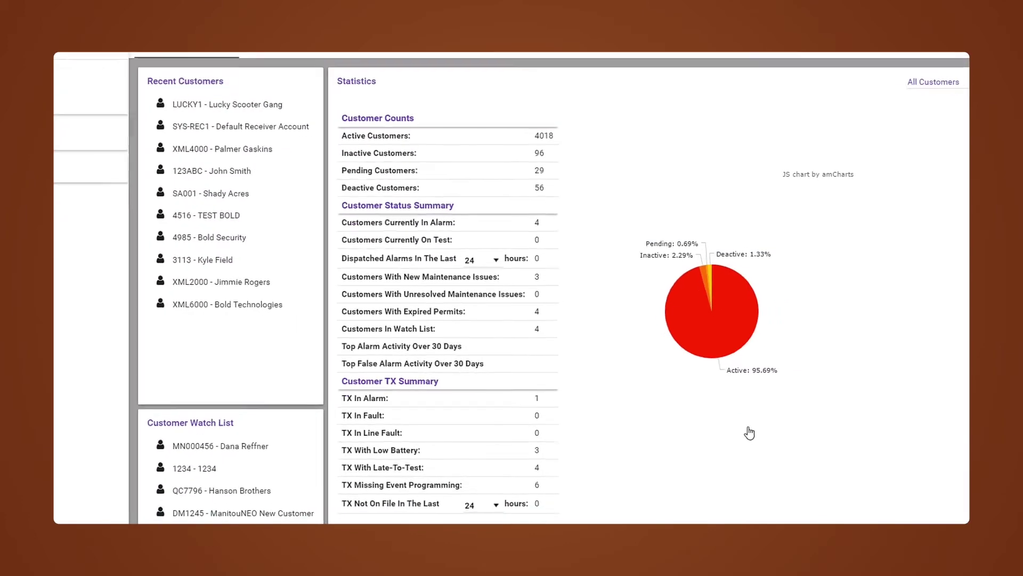
- Fill the NEW LAYOUT panel with Alarm Queue data as a horizontal bar chart by Event Category
click(265, 91)
mouse_move(861, 177)
click(940, 122)
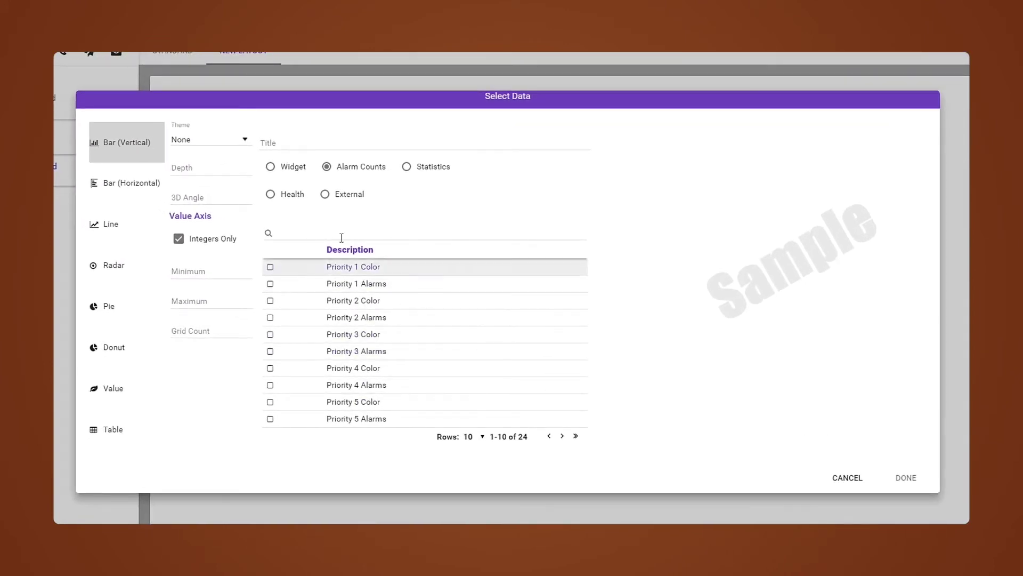
click(276, 170)
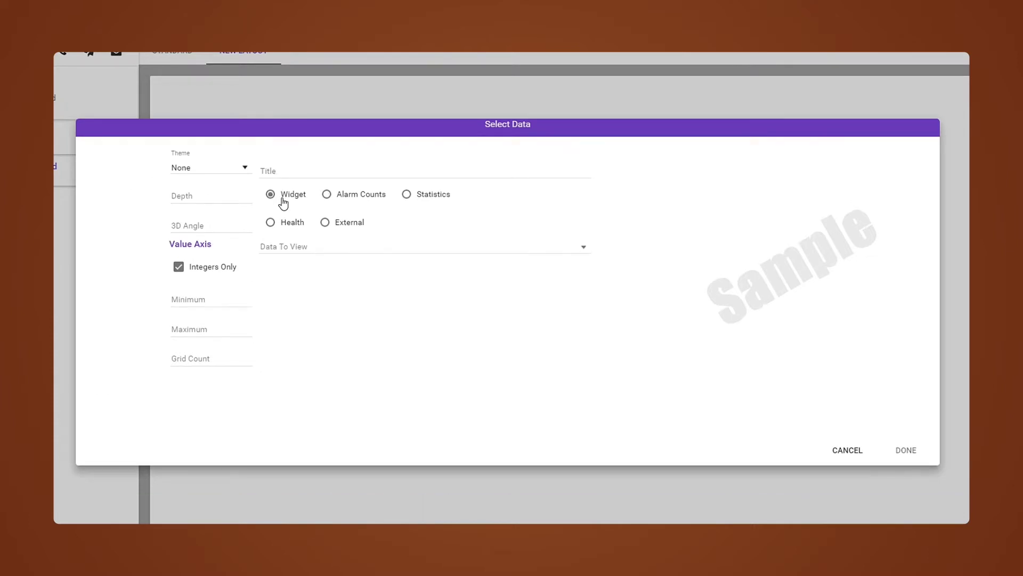
click(298, 251)
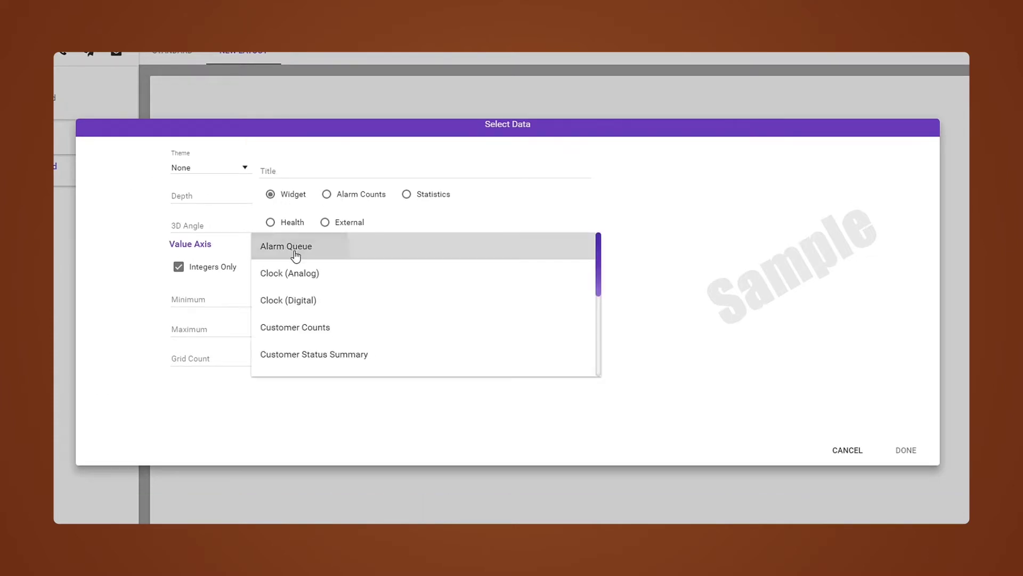
click(297, 253)
click(286, 278)
click(286, 303)
click(132, 206)
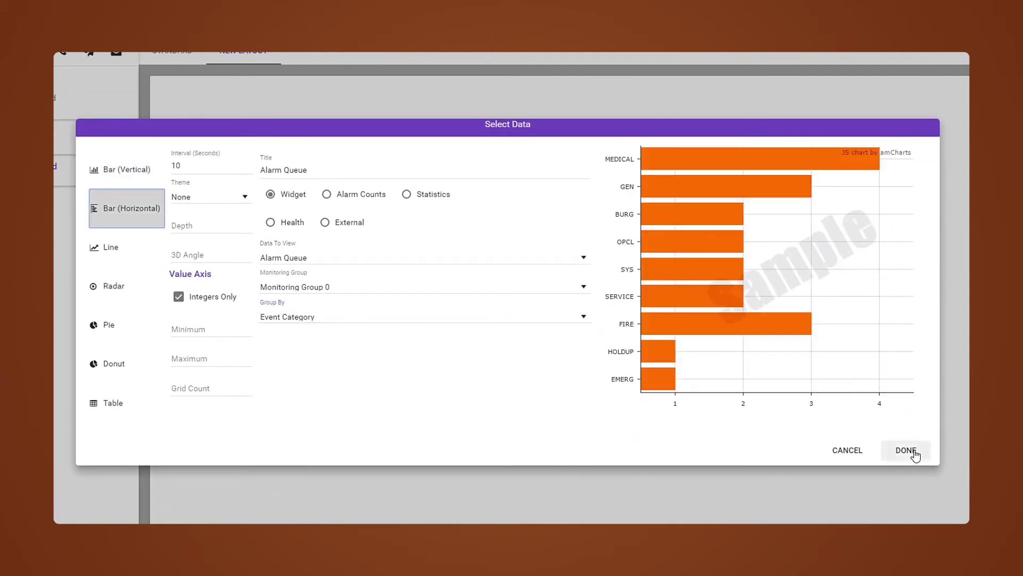
click(906, 453)
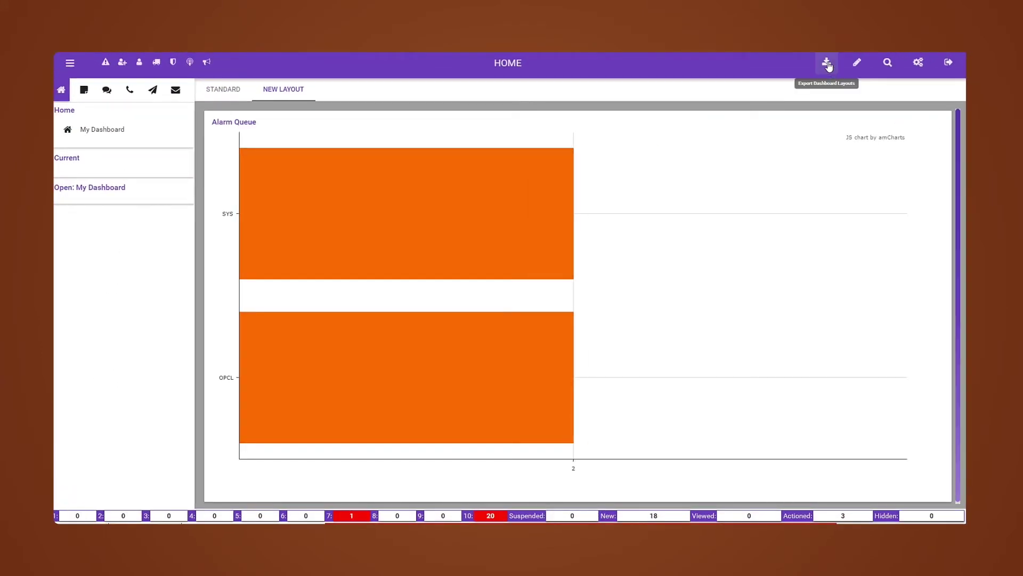
- Import the Digital Clocks layout file from the Dashboards folder
click(857, 62)
click(548, 204)
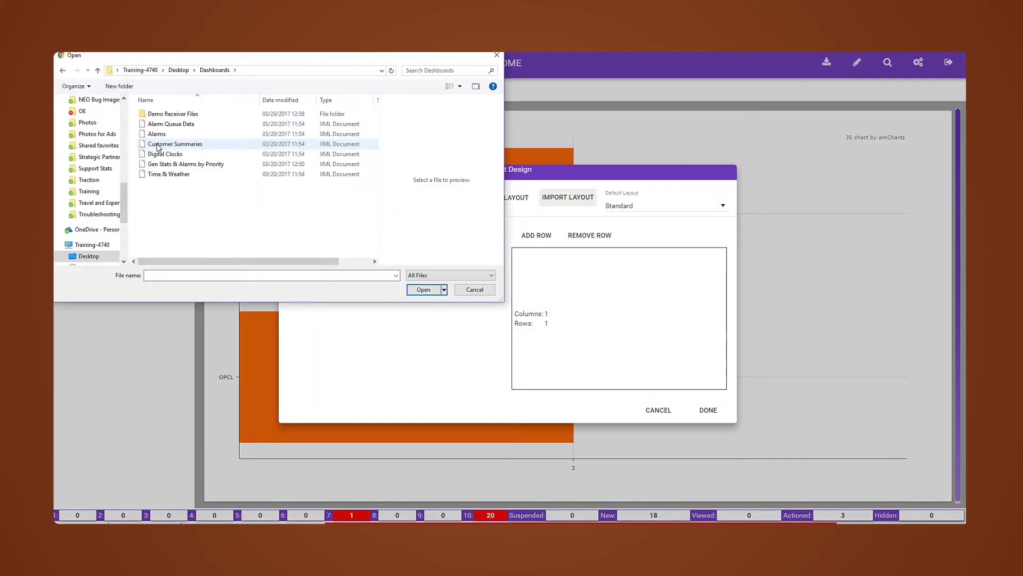
click(163, 154)
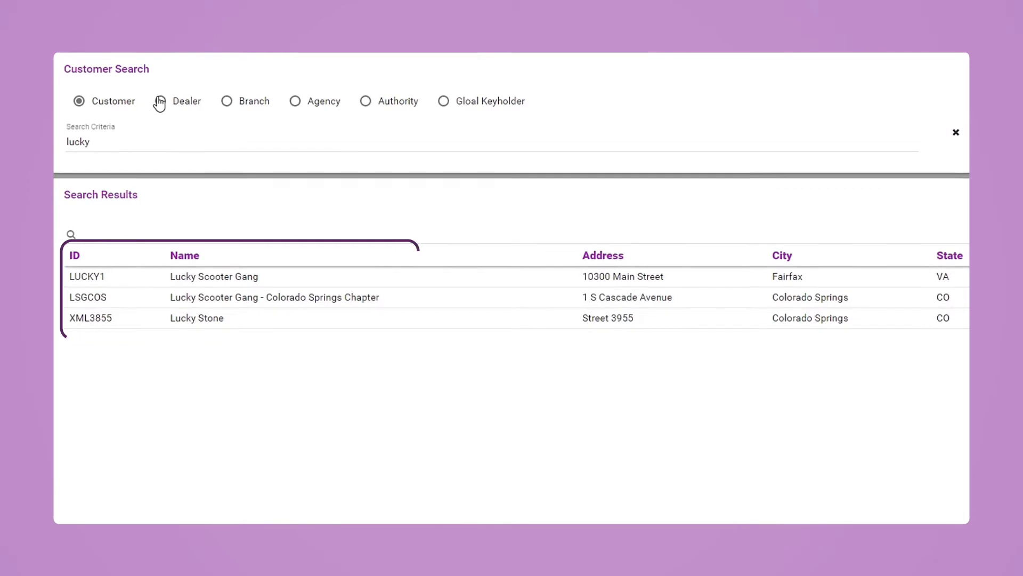
click(160, 101)
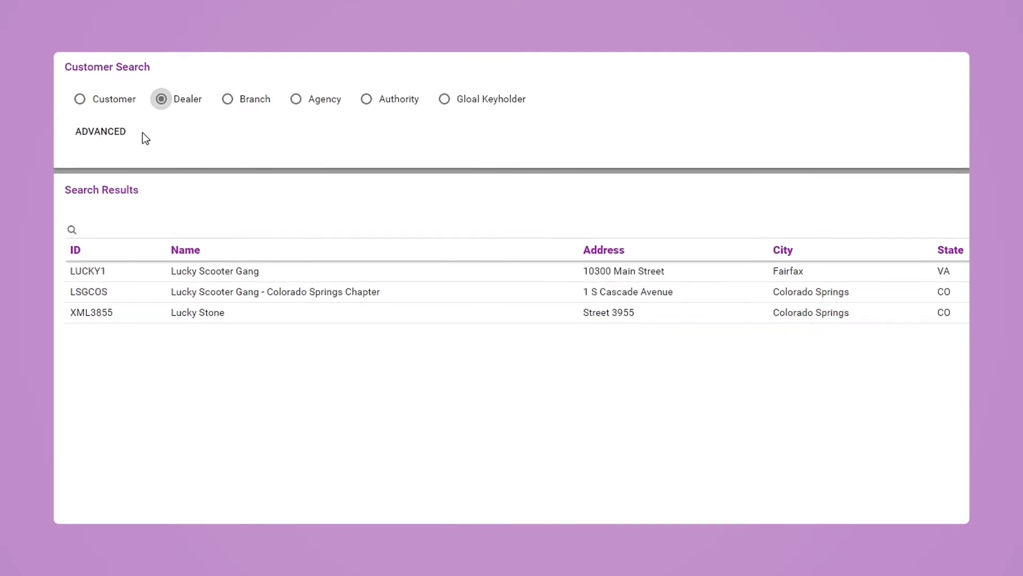
click(109, 100)
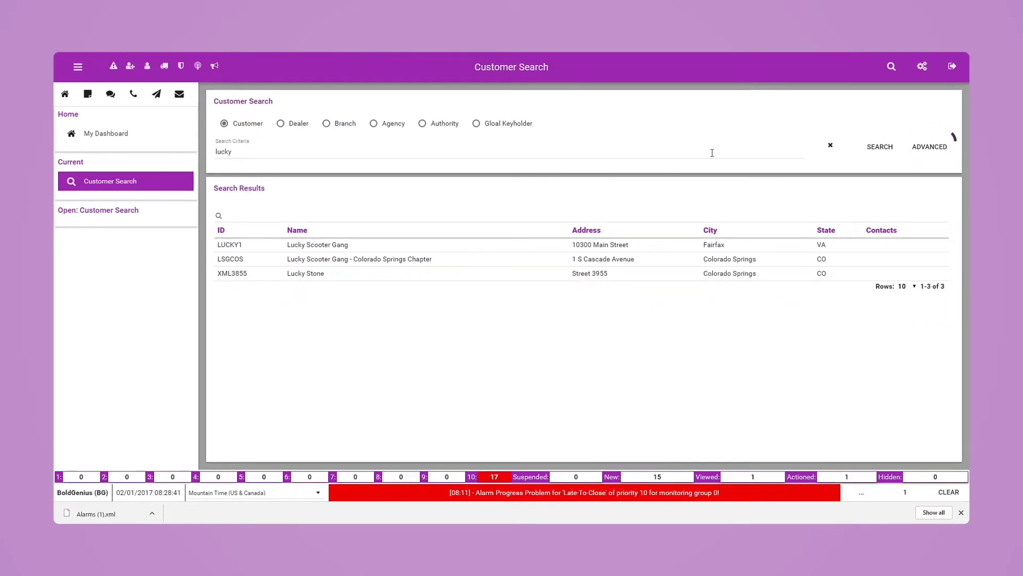
click(929, 151)
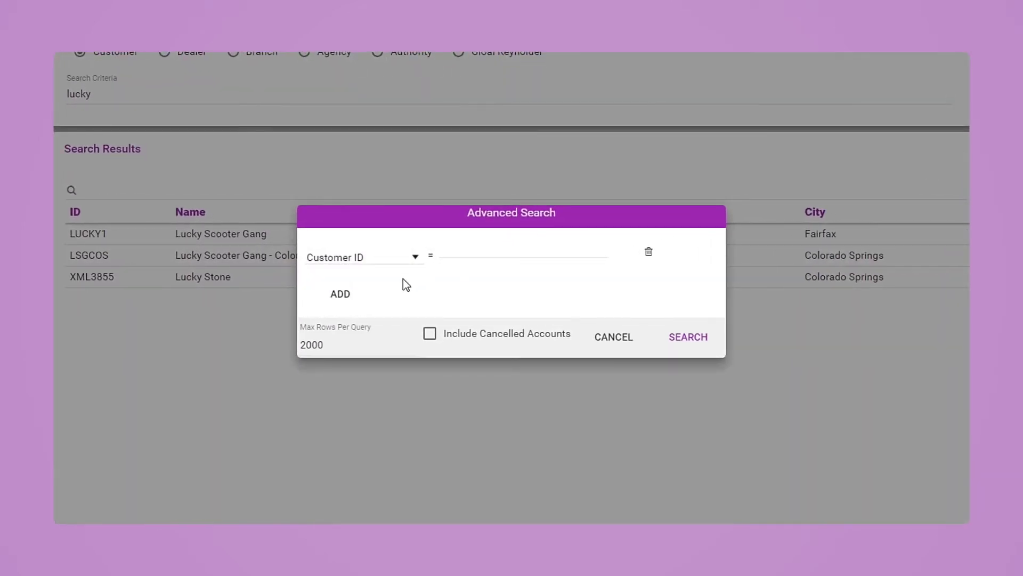
click(413, 258)
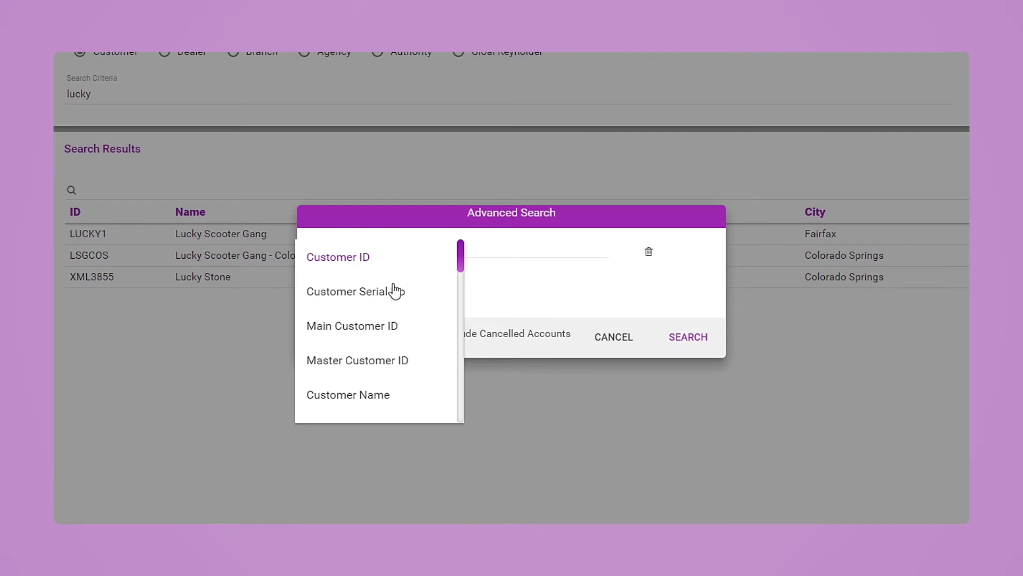
click(391, 293)
click(497, 250)
text(123)
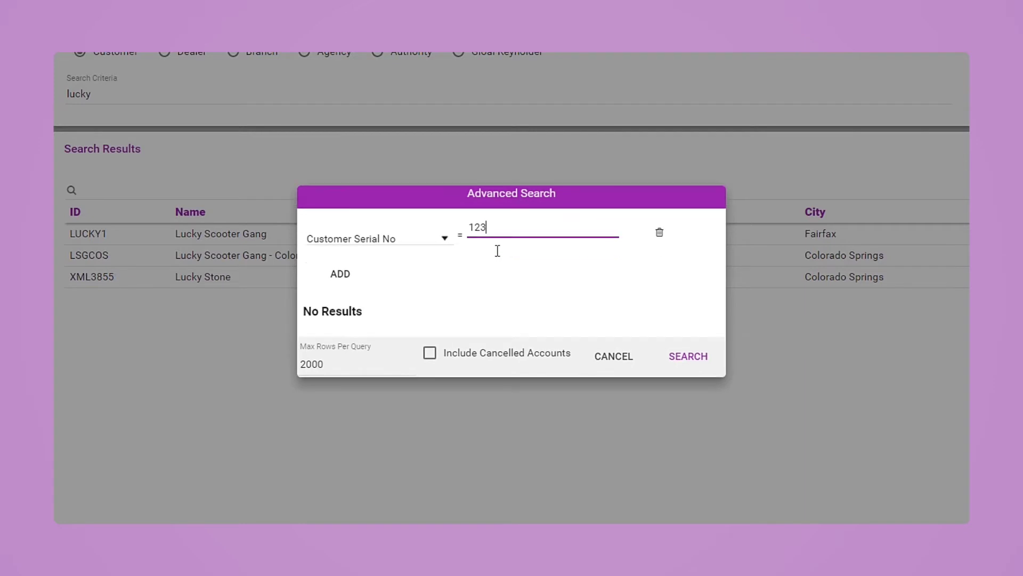
click(635, 360)
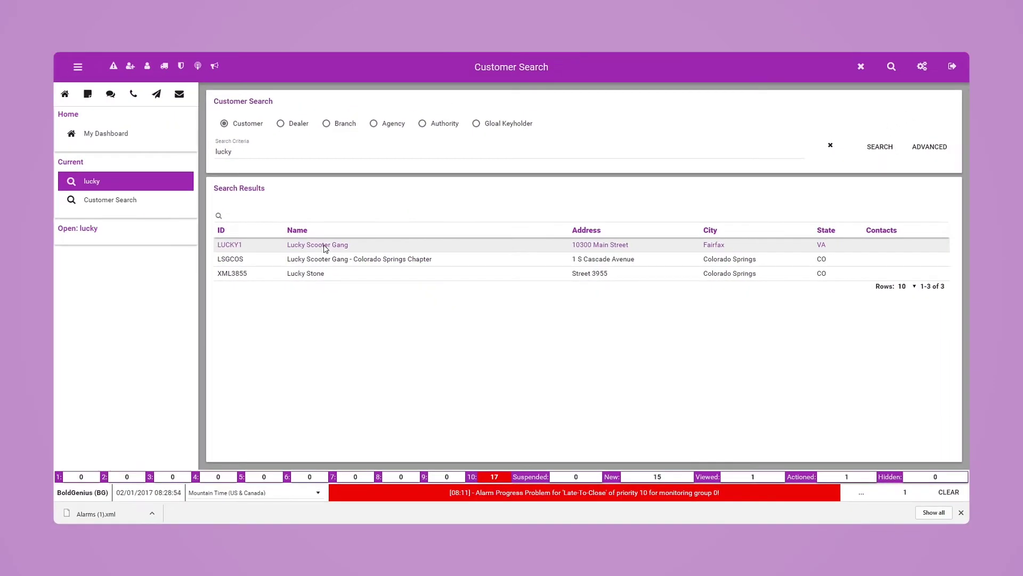
click(325, 248)
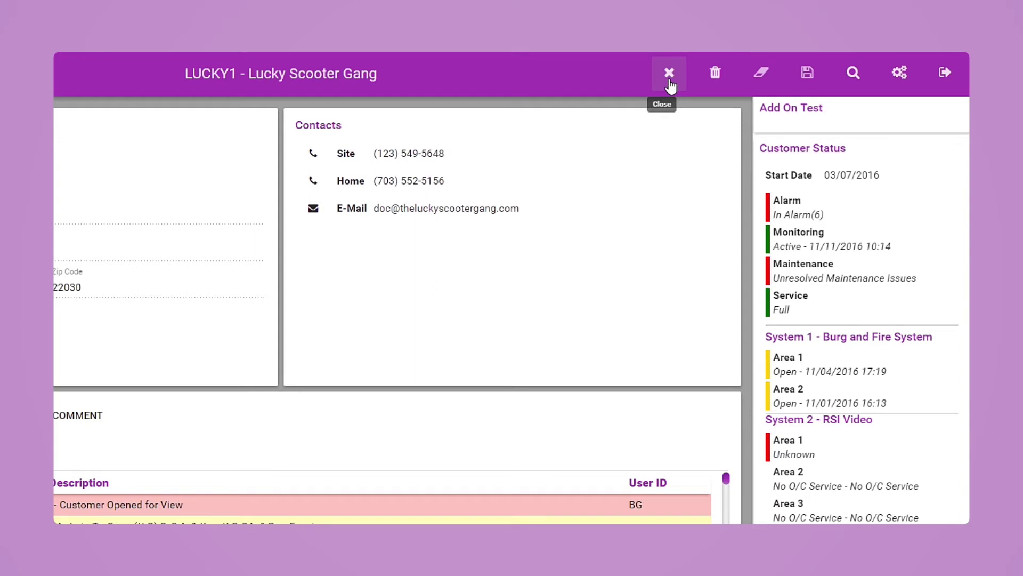
- Close the Lucky Scooter Gang customer record
click(669, 73)
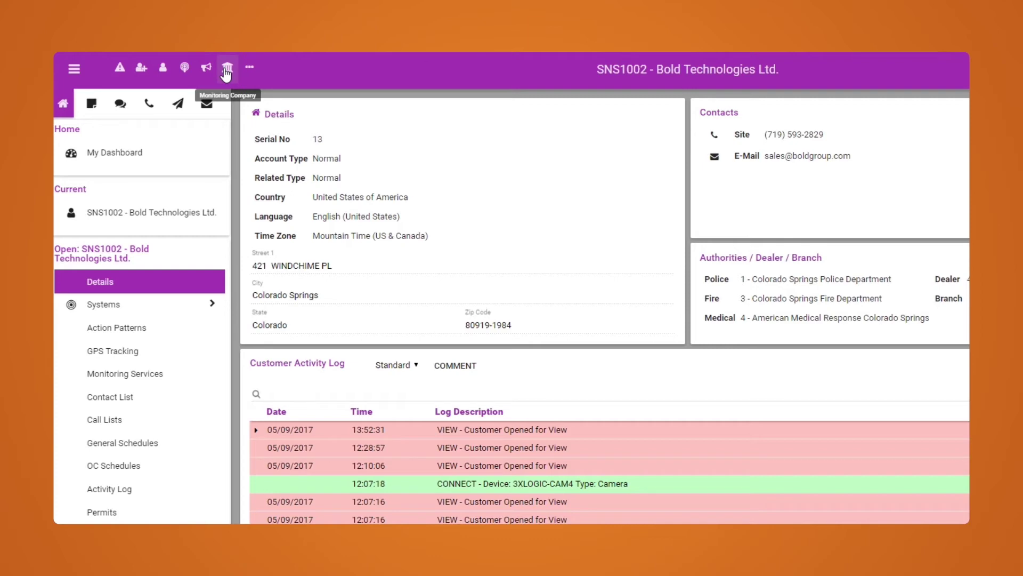
- Review the quick toolbar's buttons without changing them, then bring up the main application menu
click(255, 71)
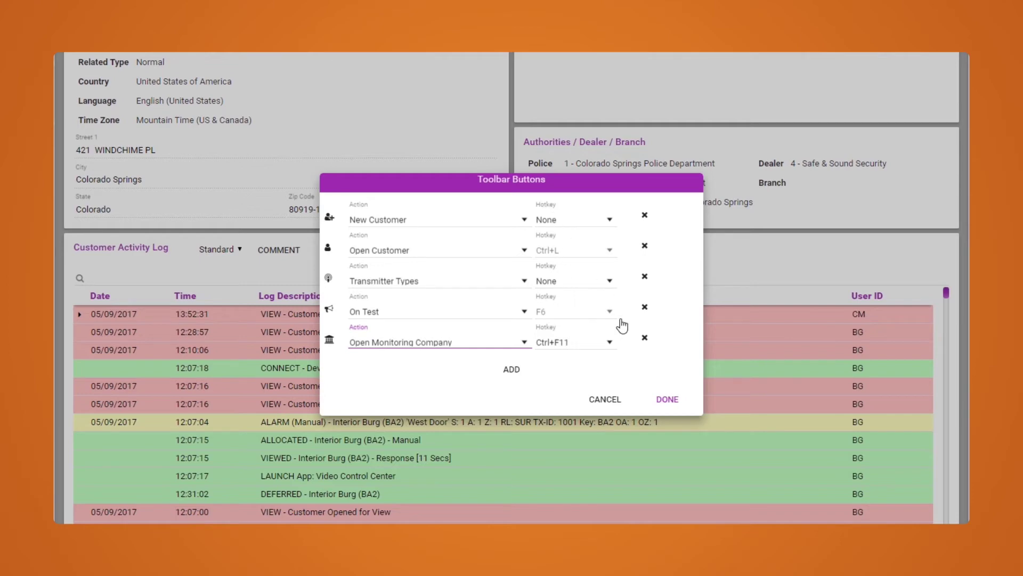
click(670, 404)
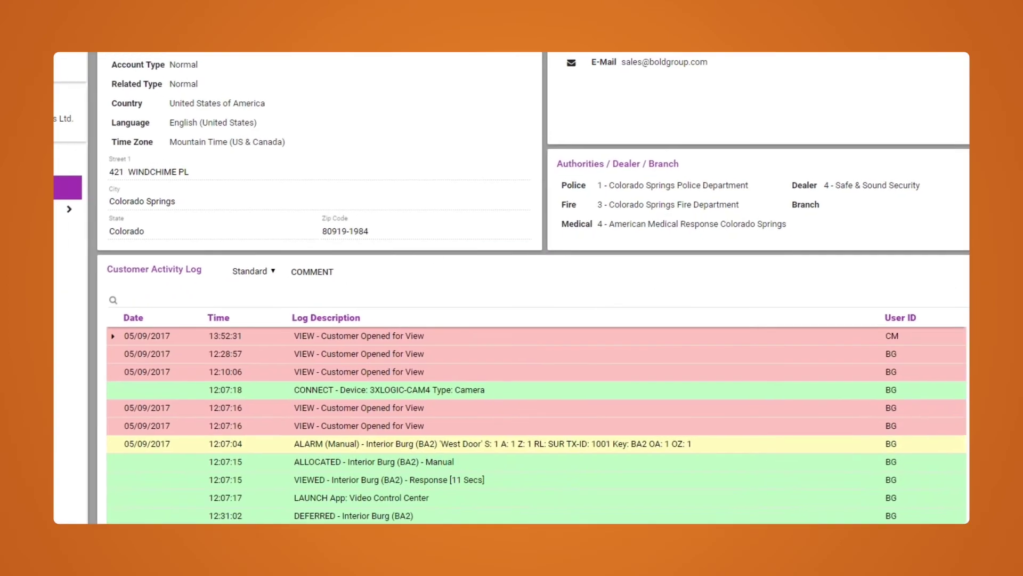
click(73, 70)
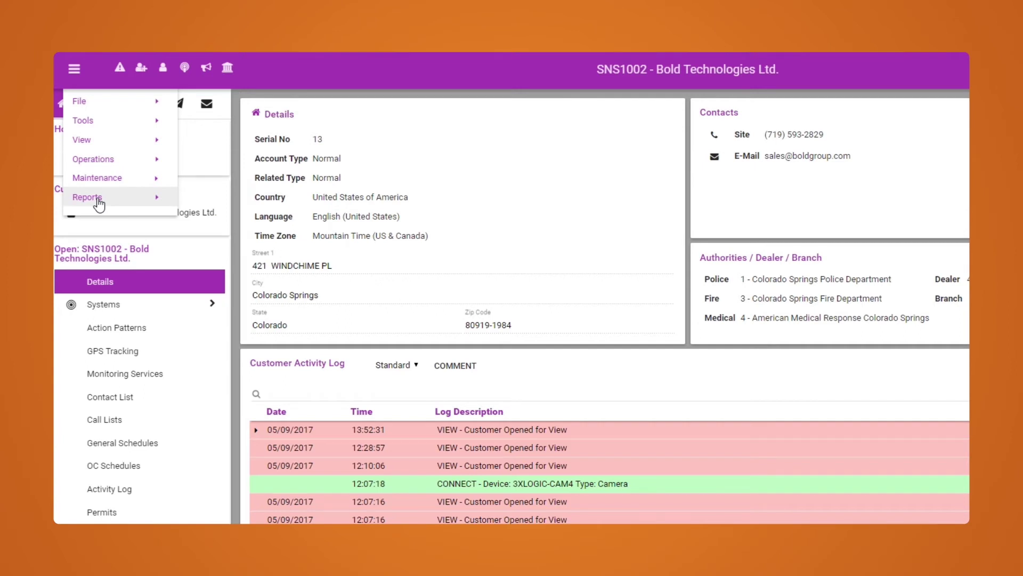
- Browse the File, Tools, View, Operations and Reports submenus of the main menu, then return Home
mouse_move(99, 105)
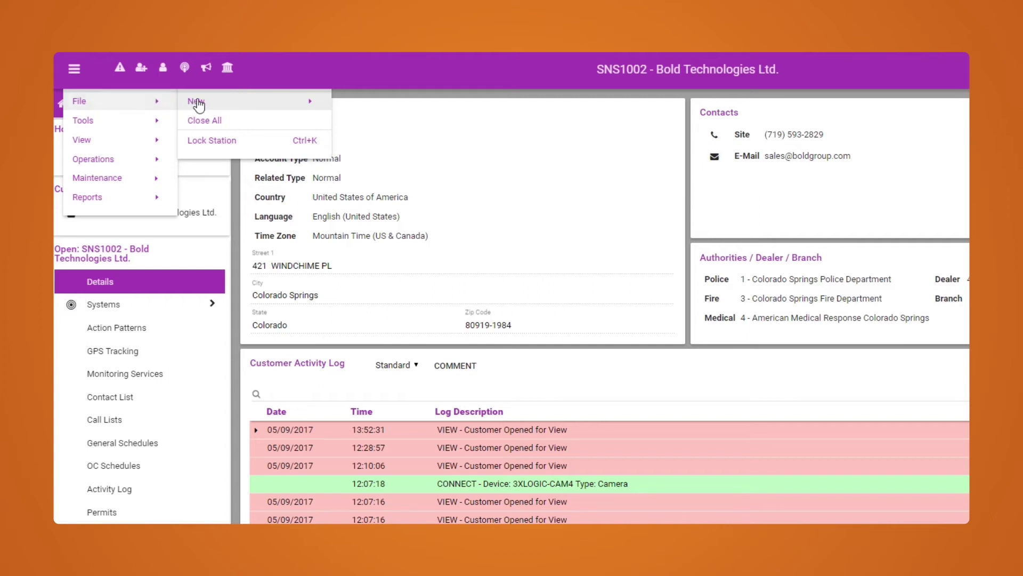
mouse_move(198, 104)
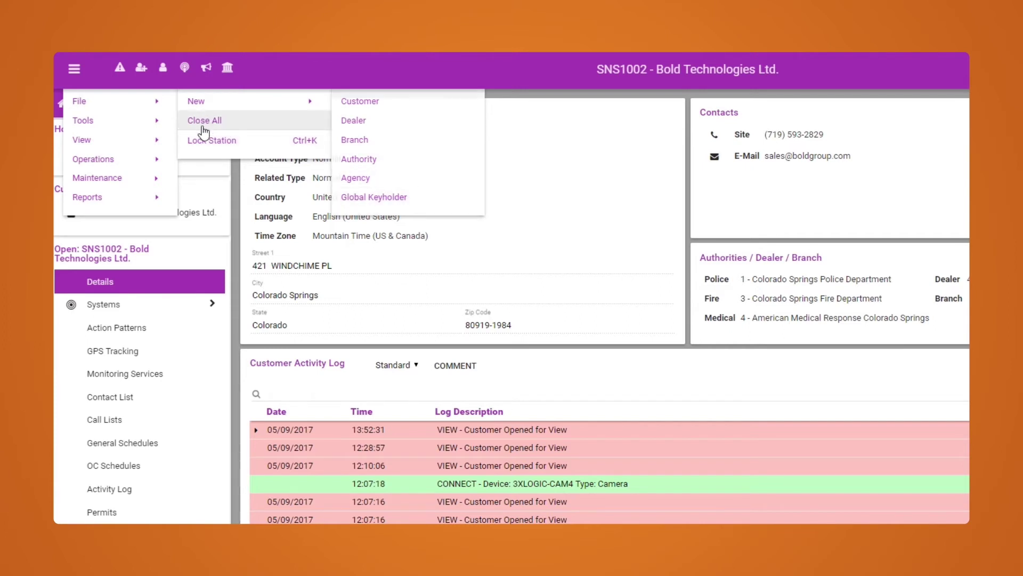
mouse_move(120, 122)
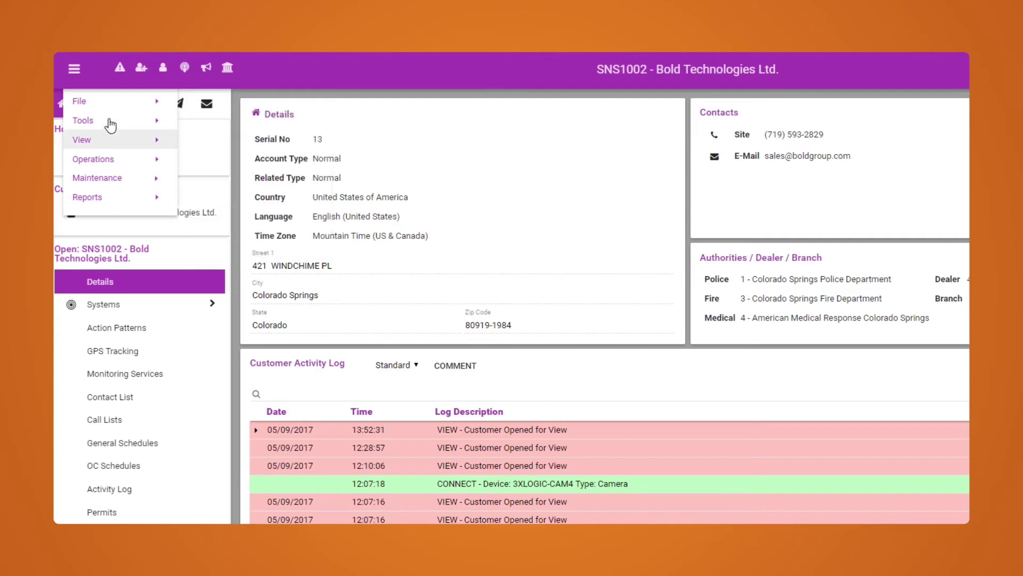
mouse_move(109, 141)
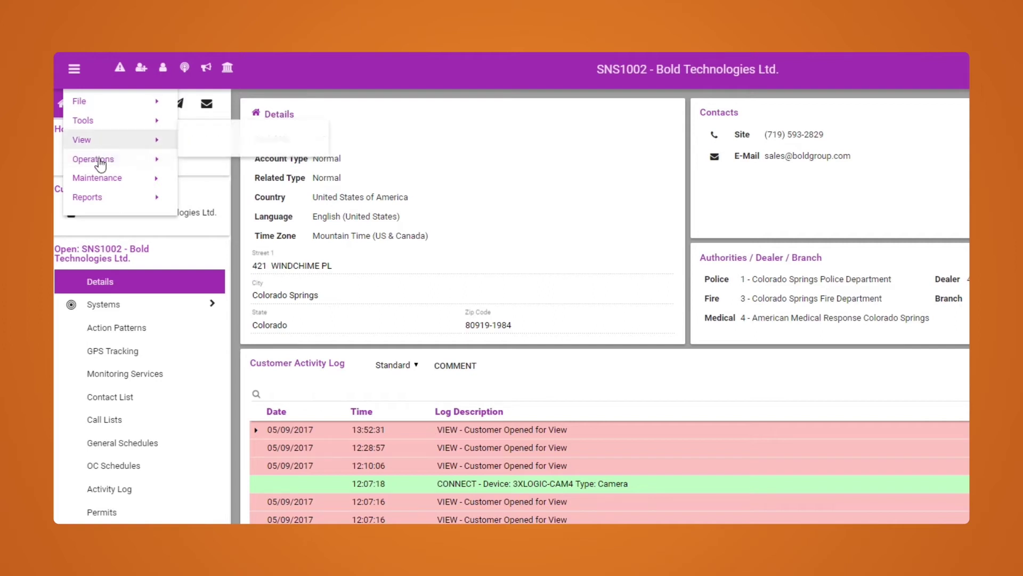
mouse_move(100, 164)
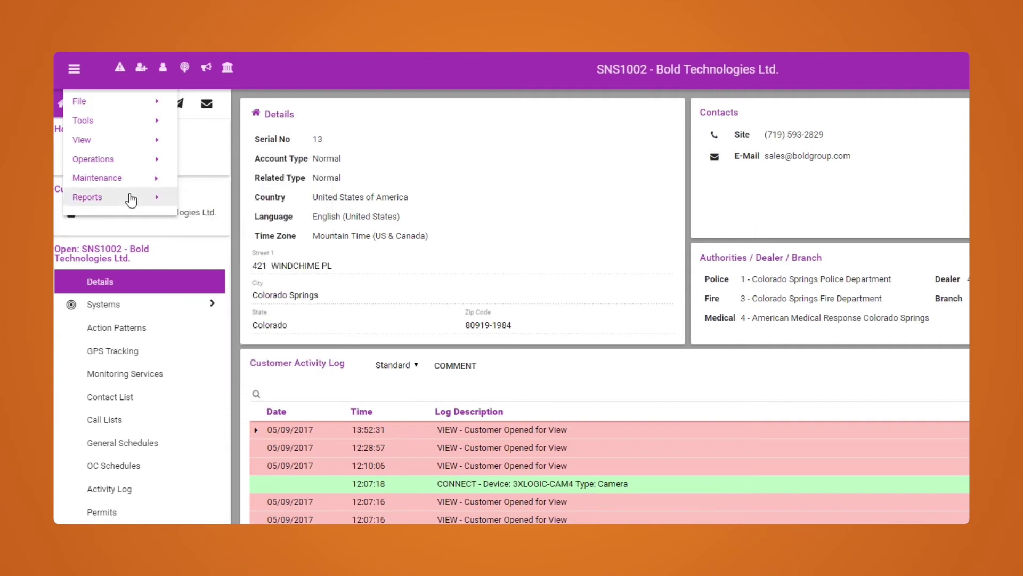
mouse_move(131, 199)
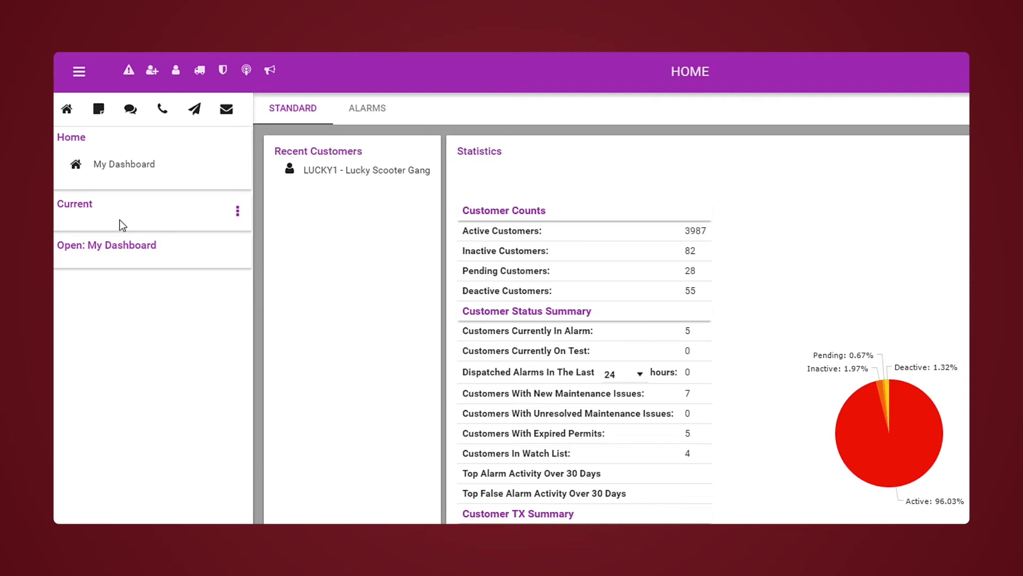
- Look through the Notes and IM side panels and the messaging user list, then bring up the Auto-Dialer
click(99, 117)
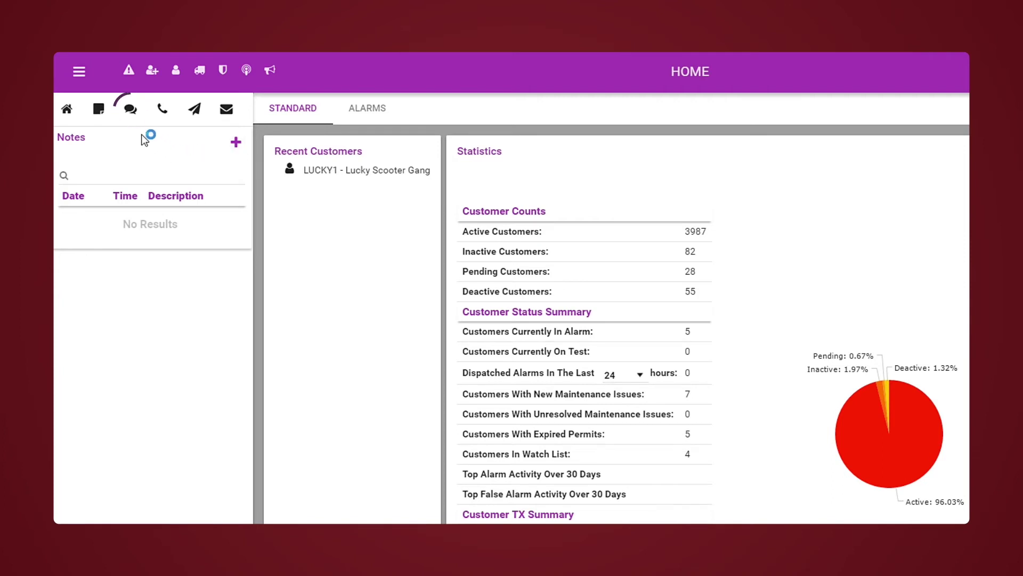
click(130, 112)
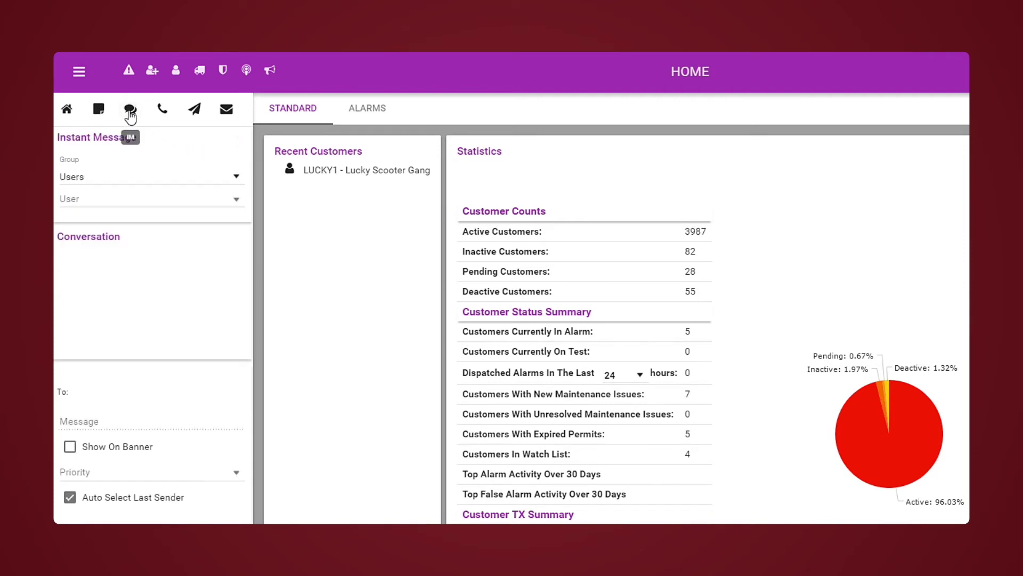
click(149, 199)
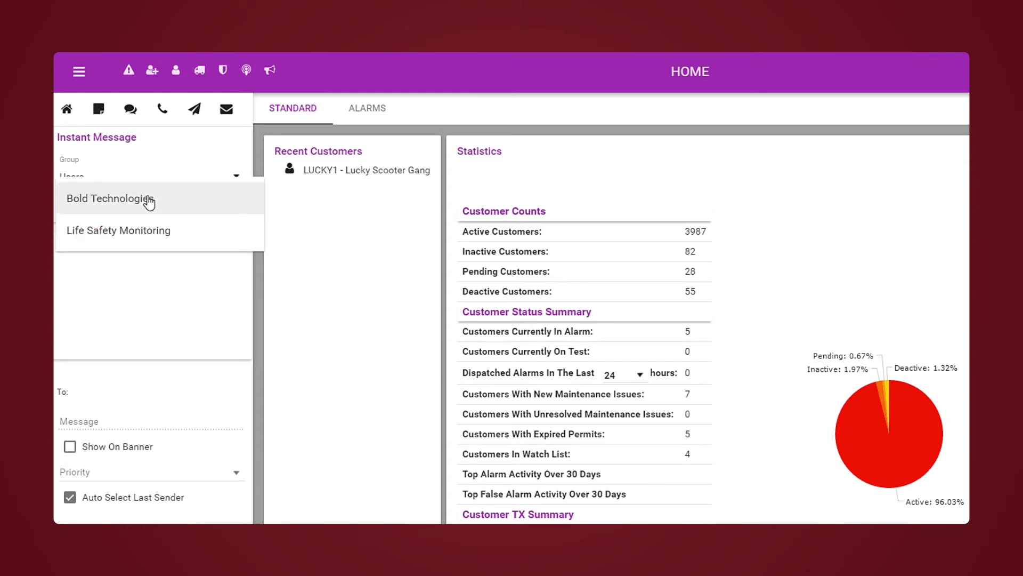
click(153, 147)
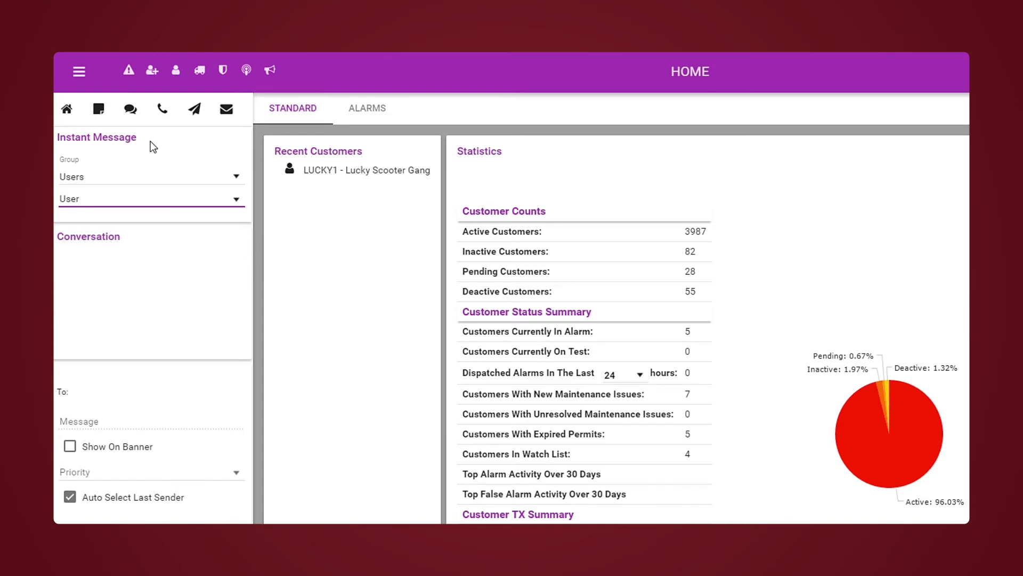
click(163, 112)
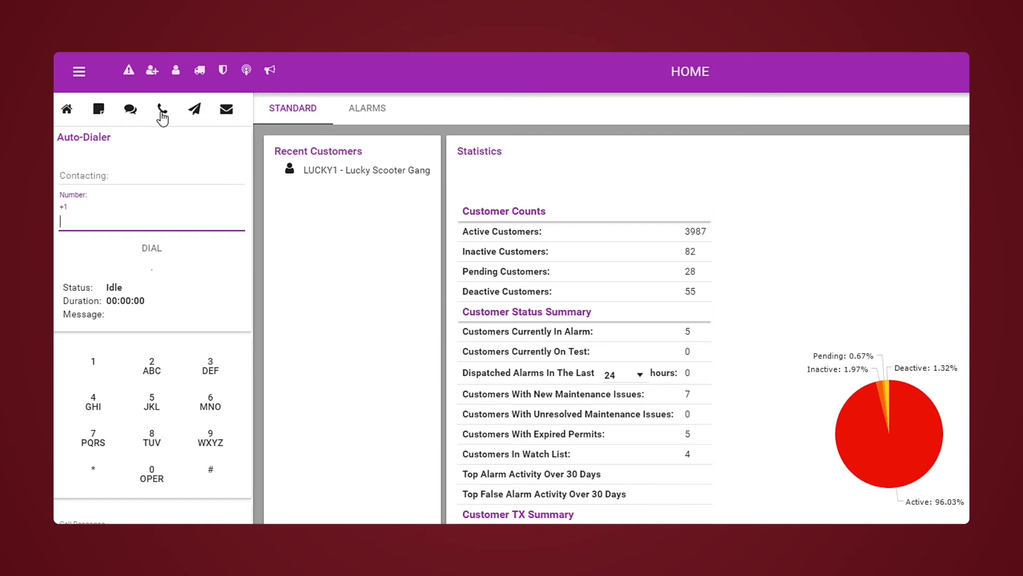
- Show the Texting panel, check its Output Device Type options, then switch to the e-mail form
click(194, 114)
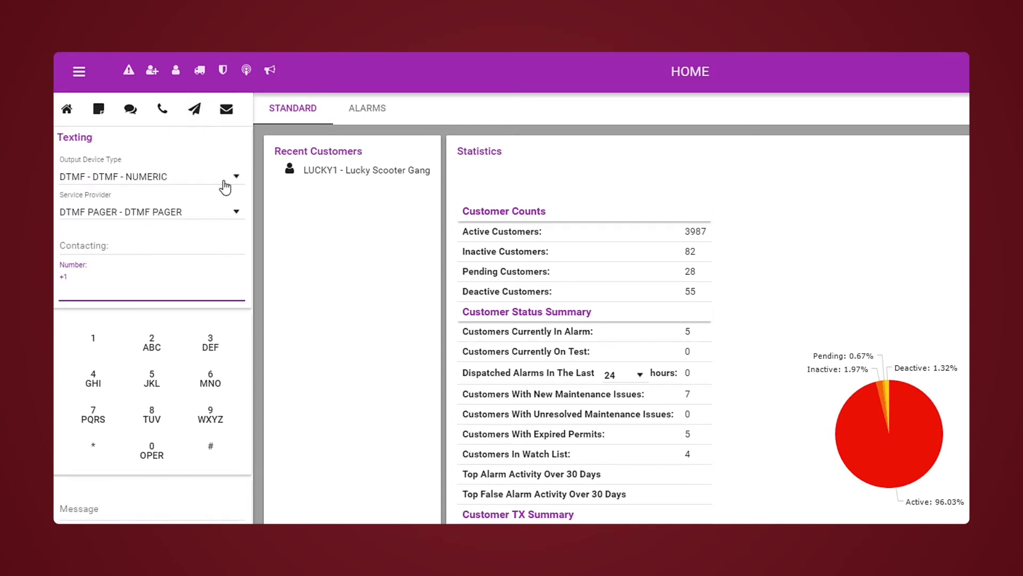
click(224, 186)
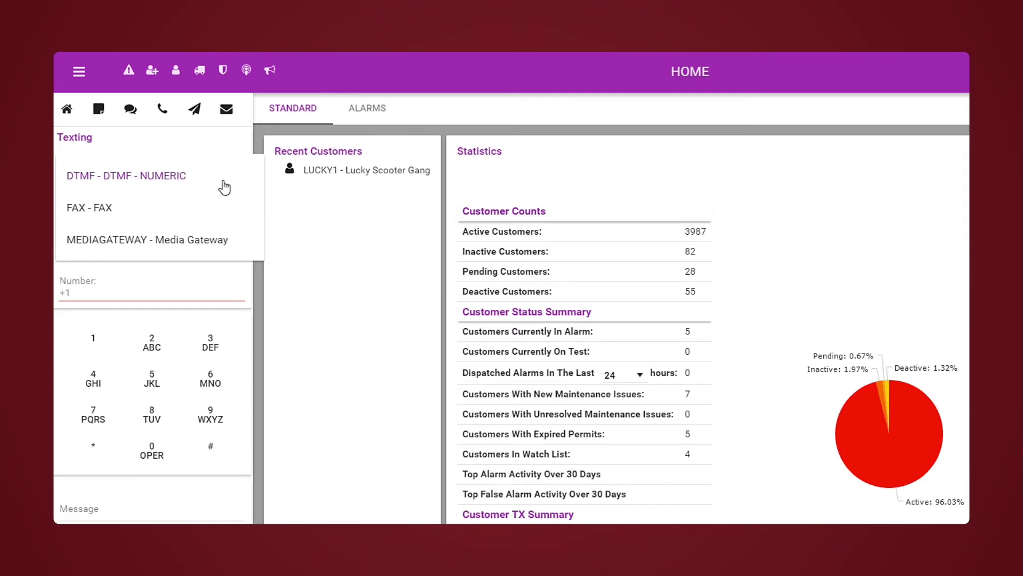
click(228, 118)
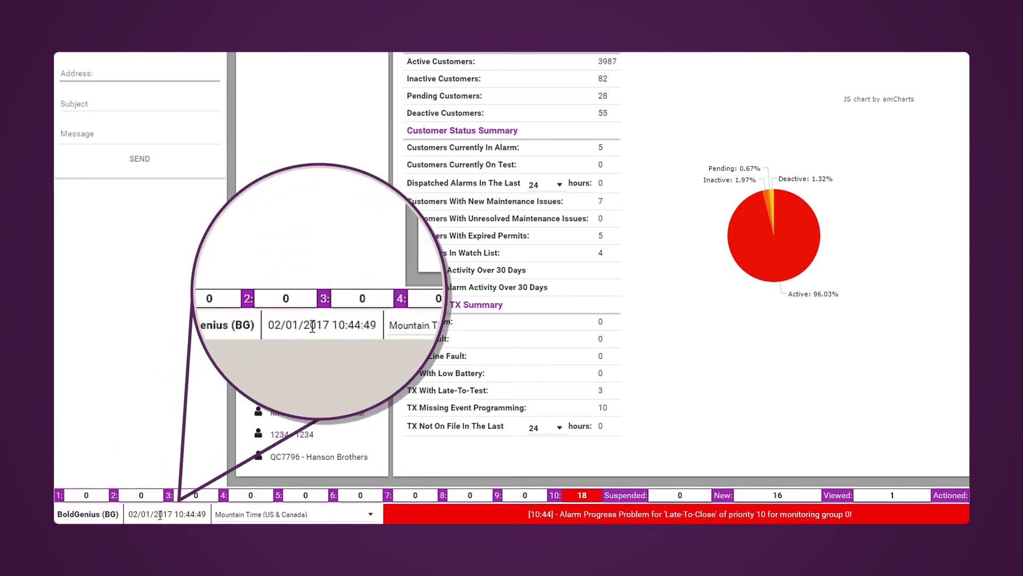
- Switch the station clock to Pacific Time and back to Mountain Time, then clear the pending alarm message
click(372, 515)
click(372, 516)
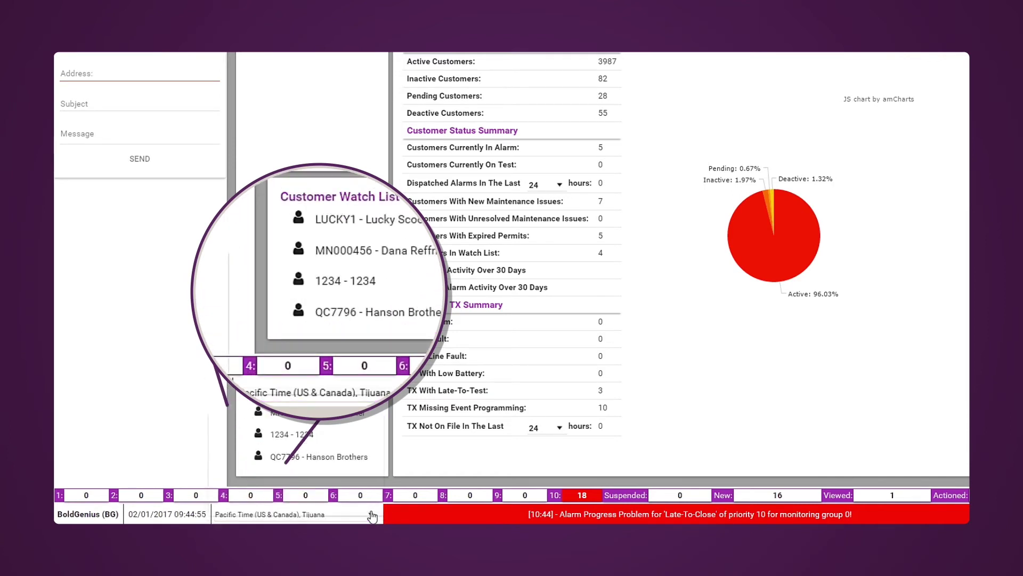
click(372, 515)
click(373, 452)
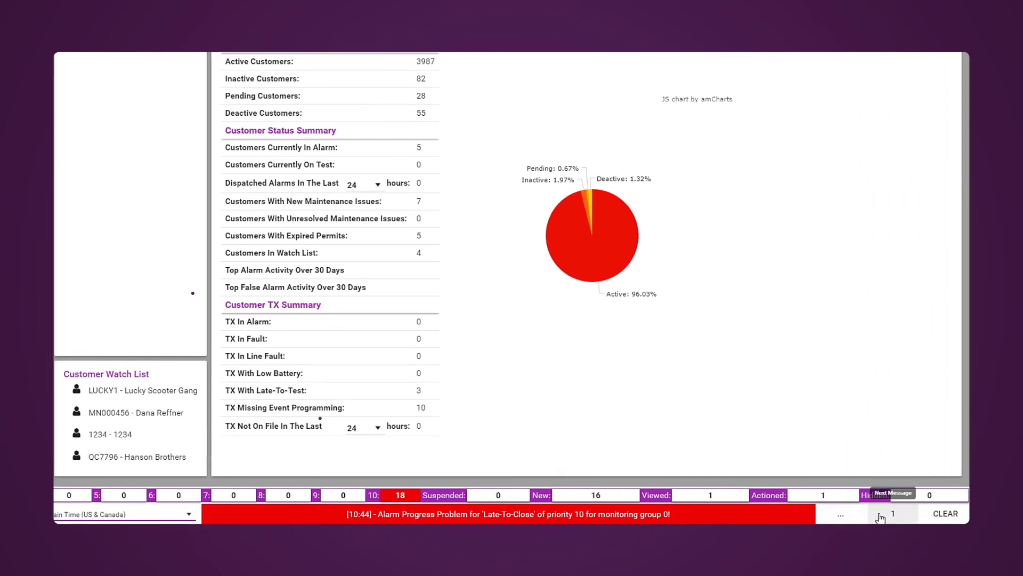
click(880, 515)
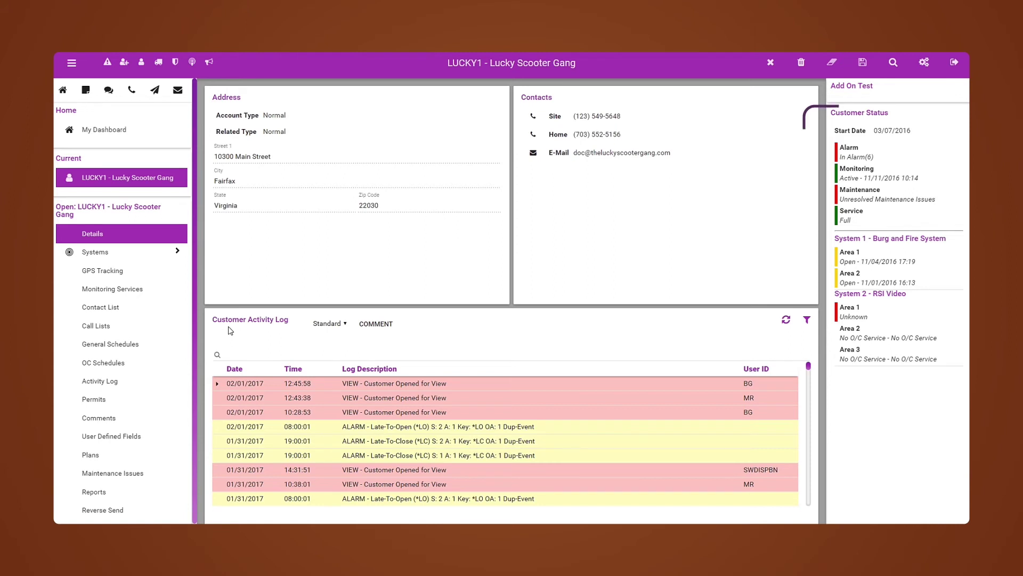
mouse_move(856, 127)
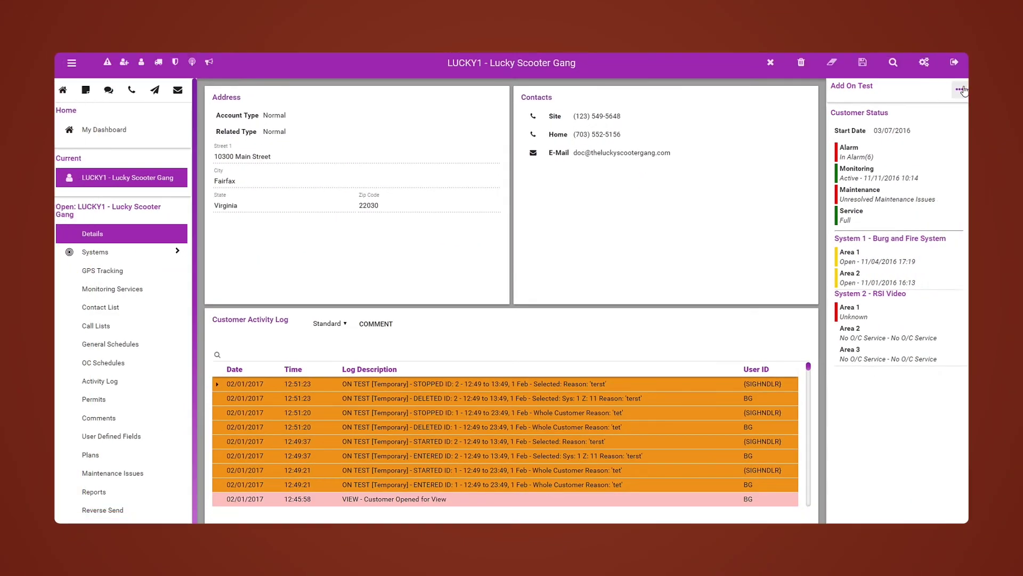
- Put the whole customer on test for 1 hour with reason 'test', confirming the validation
click(962, 90)
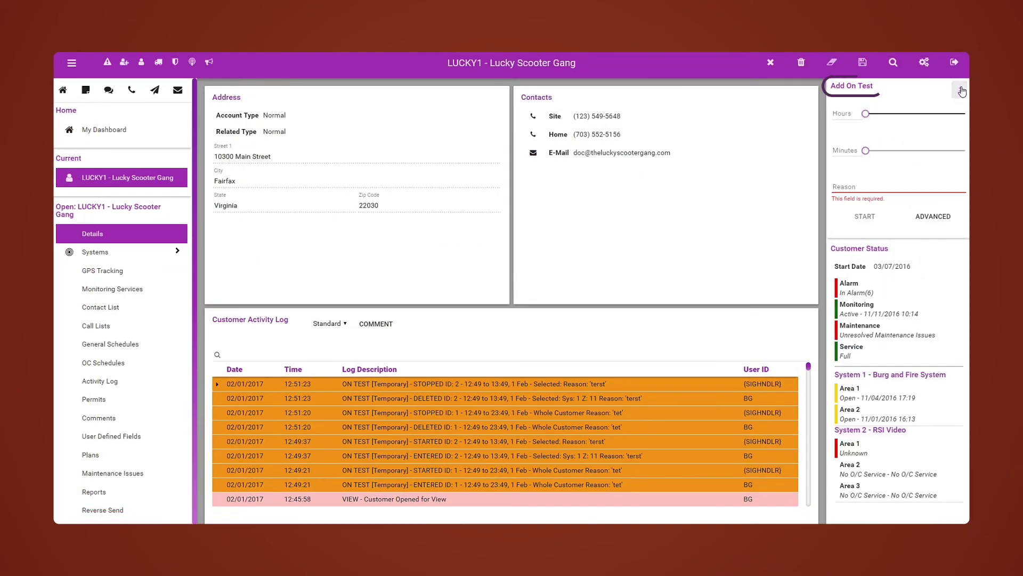
click(858, 109)
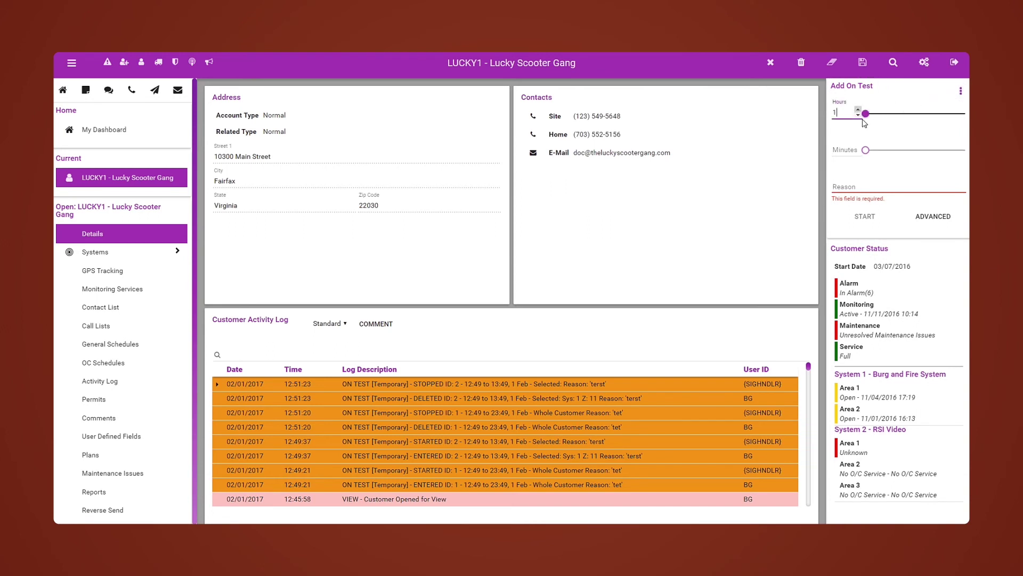
click(856, 183)
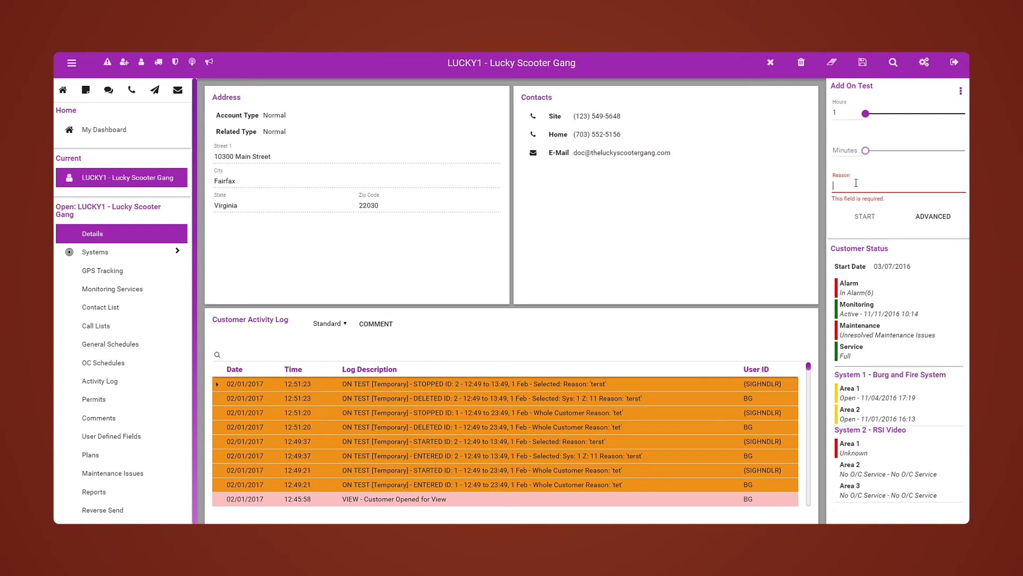
text(test)
click(868, 214)
click(618, 448)
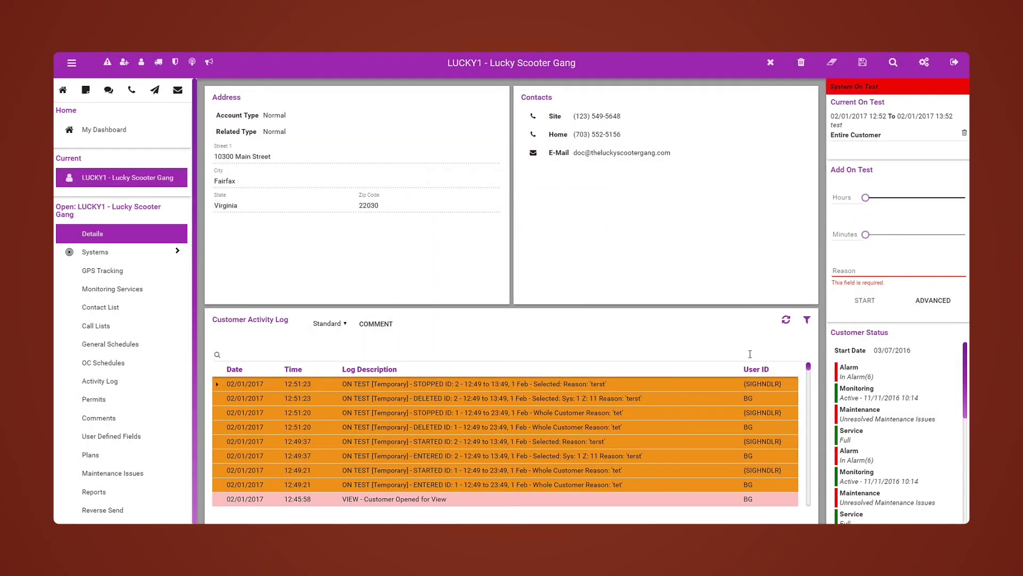
- Schedule only System 1 on test until 17:00 on 02/01/2017 with reason 'test'
click(933, 300)
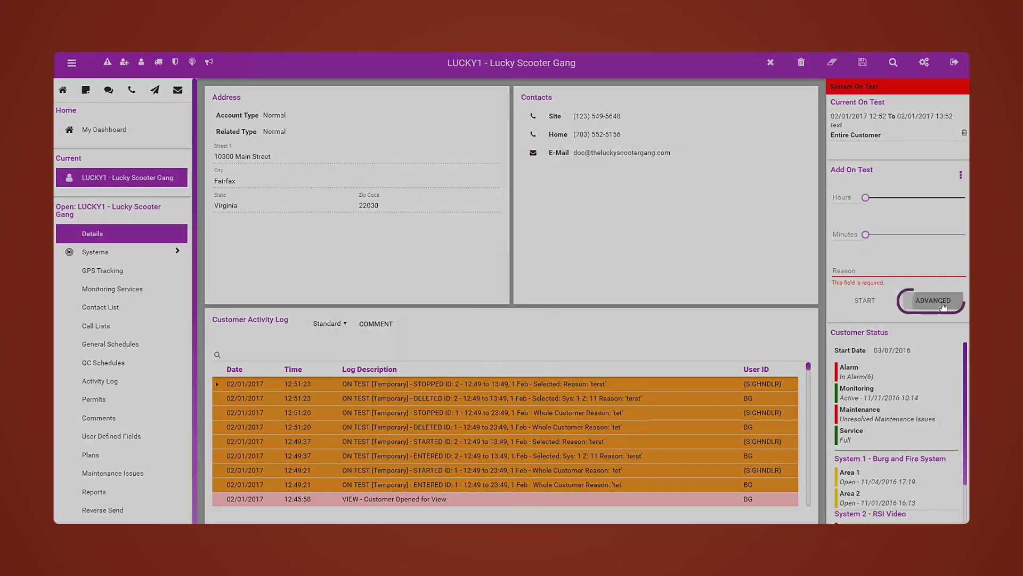
click(621, 451)
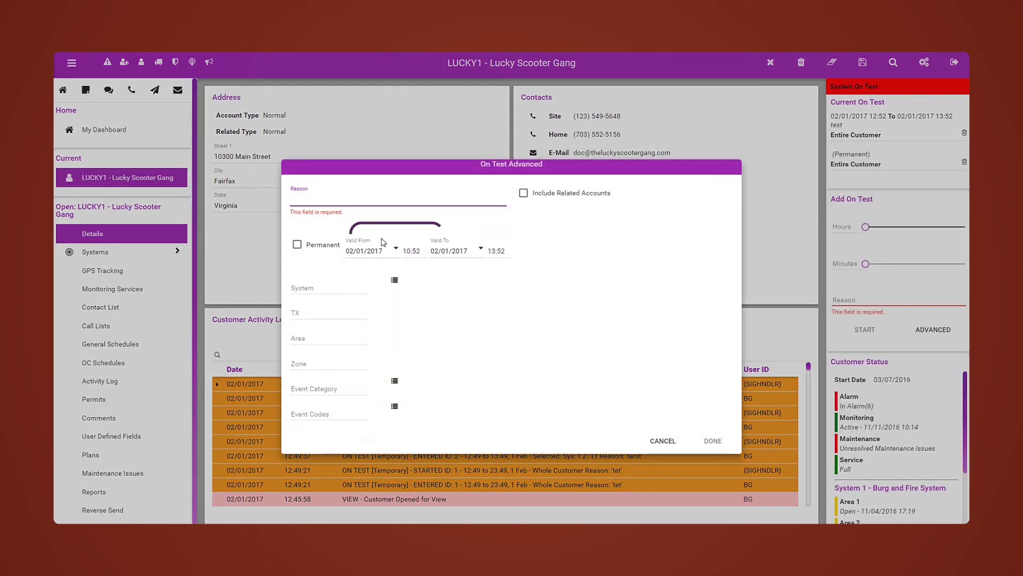
text(test)
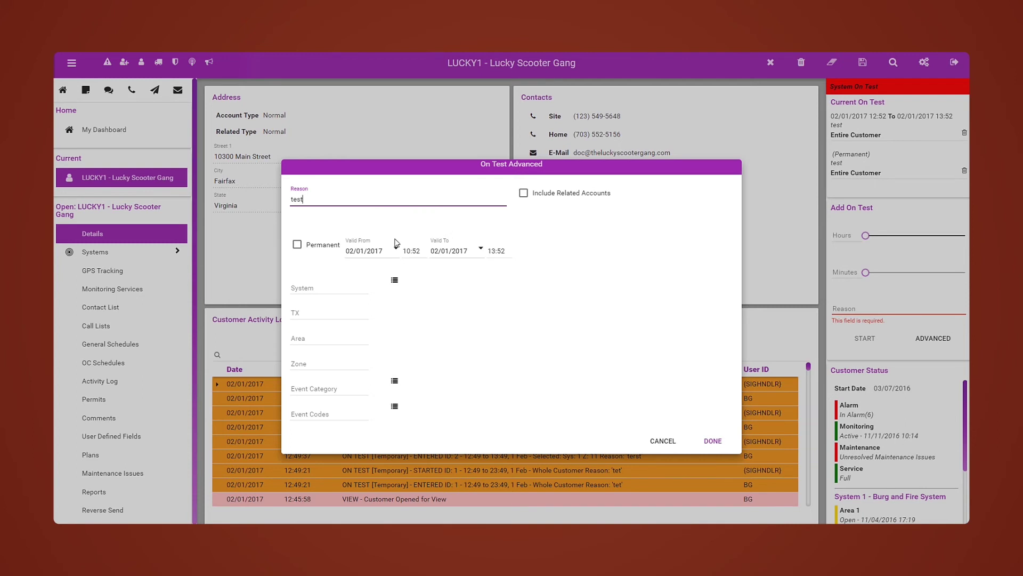
click(499, 251)
text(01)
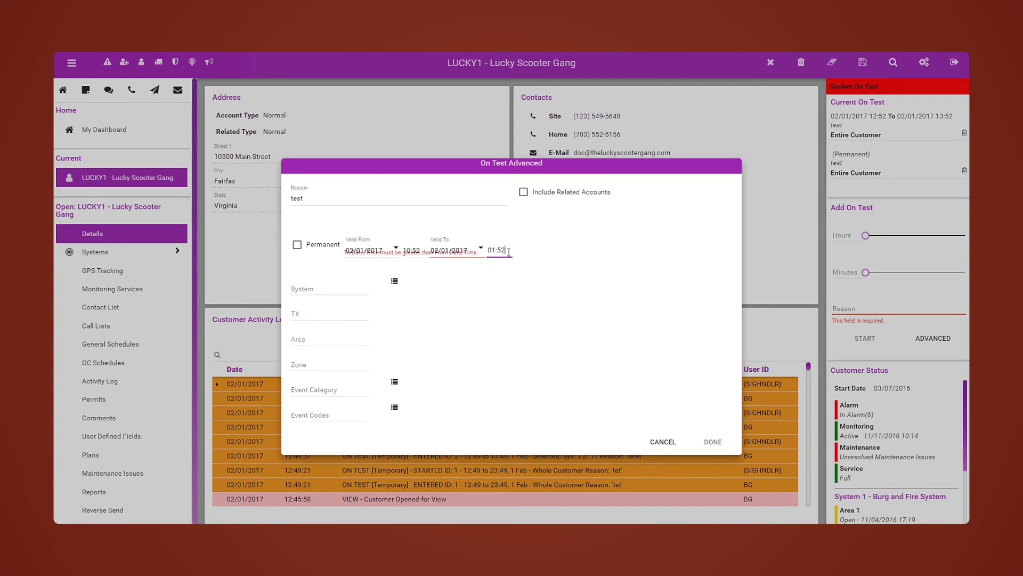
drag(506, 251, 452, 255)
text(17:00)
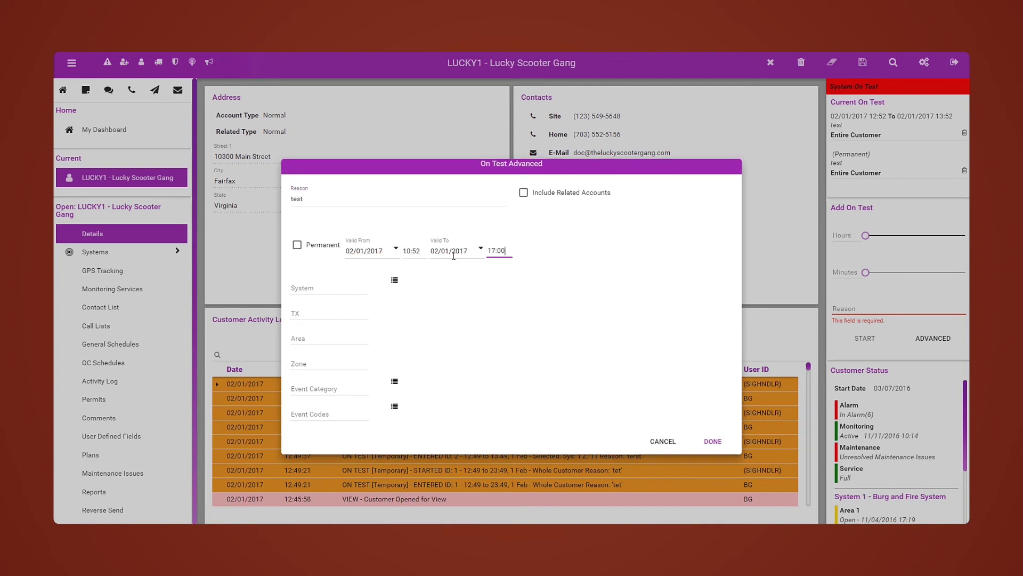
click(394, 280)
click(434, 334)
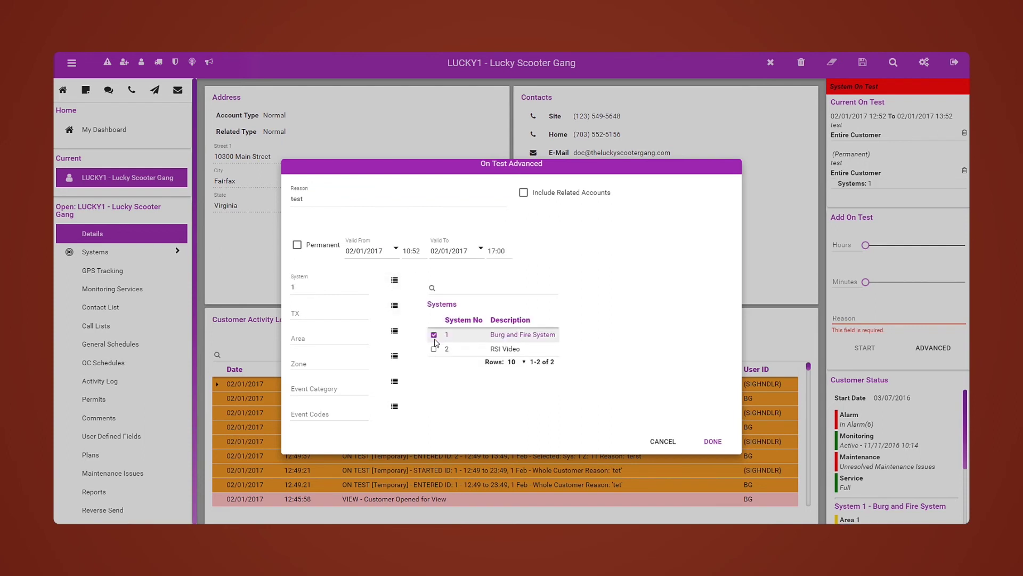
click(714, 443)
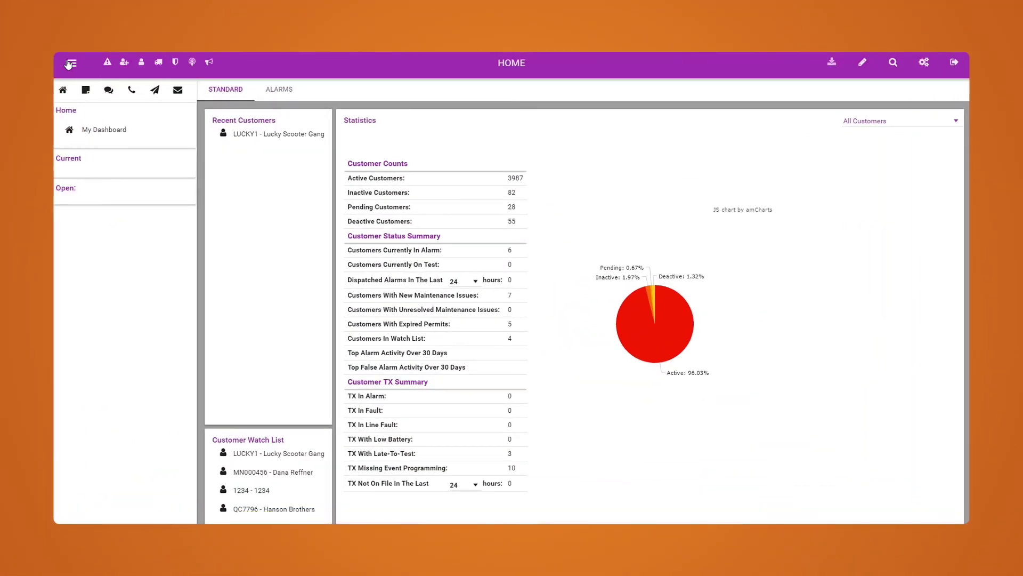
- Generate the Customer Activity system report for 02/01/2017 and display it now
click(71, 63)
mouse_move(116, 166)
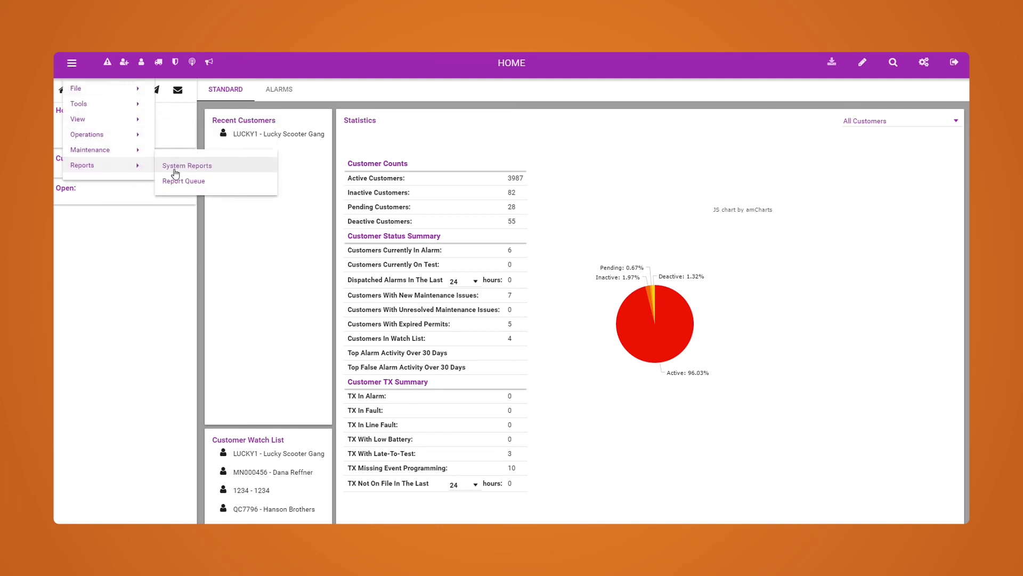
click(168, 165)
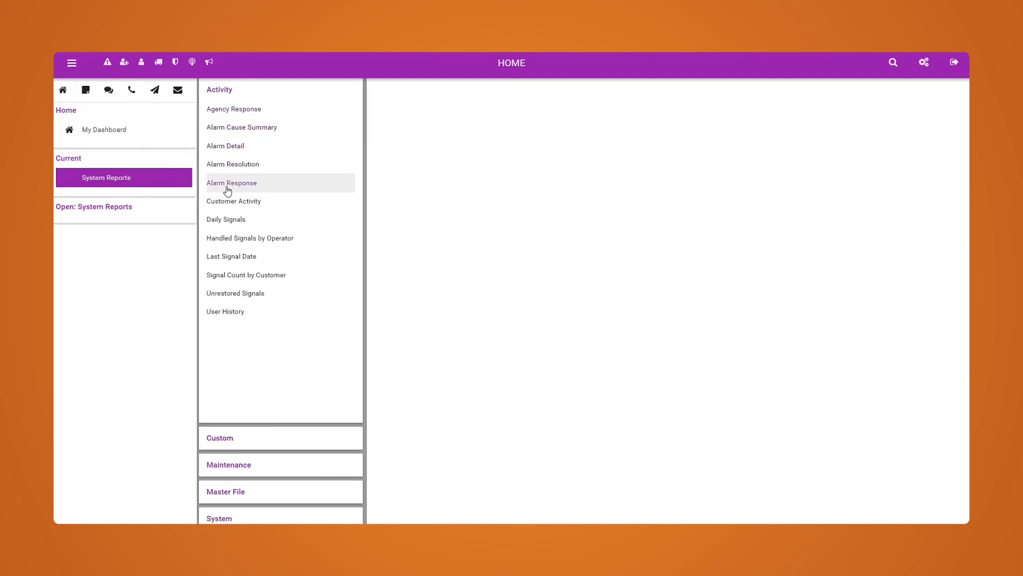
click(228, 203)
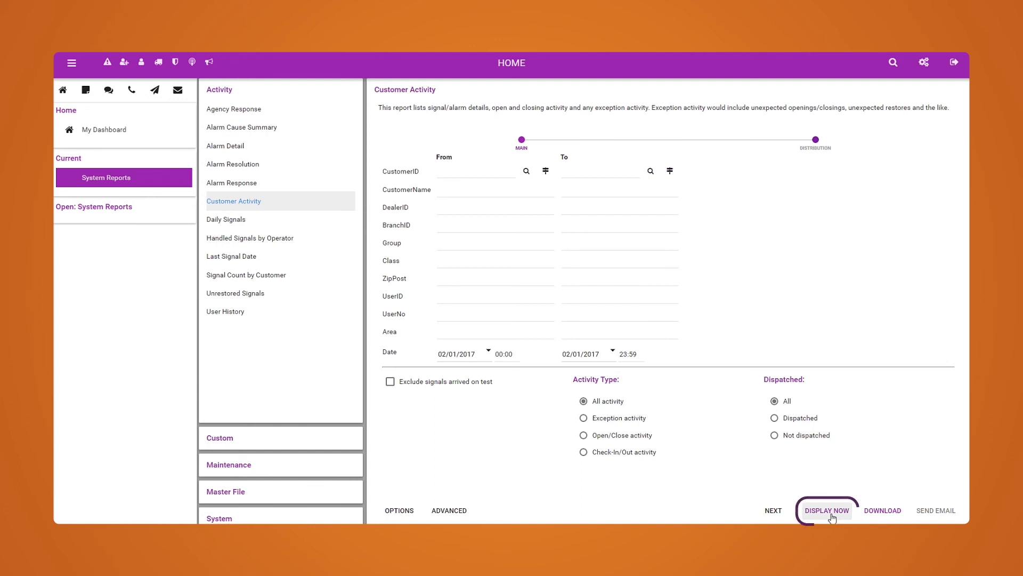
click(770, 512)
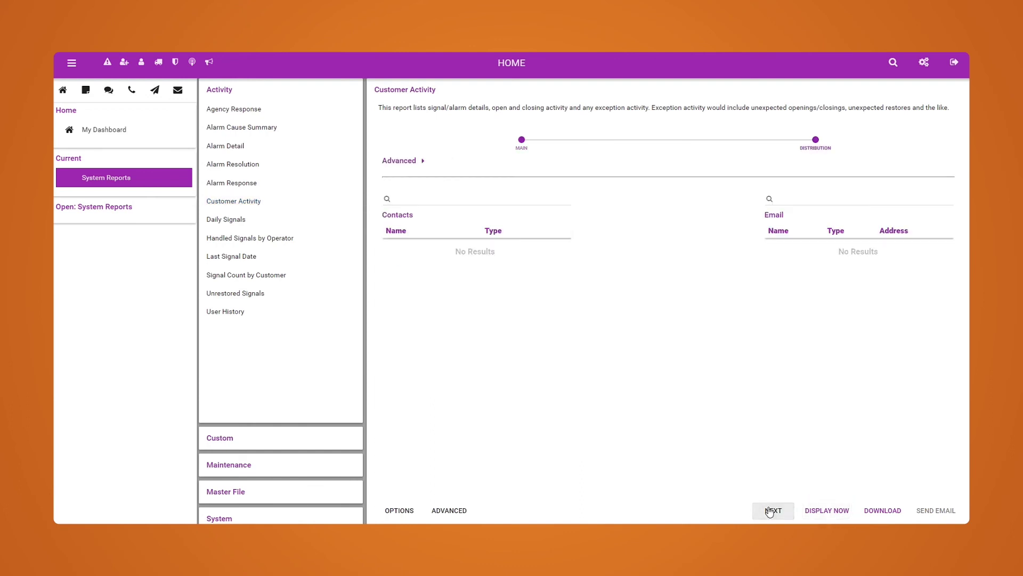
click(394, 161)
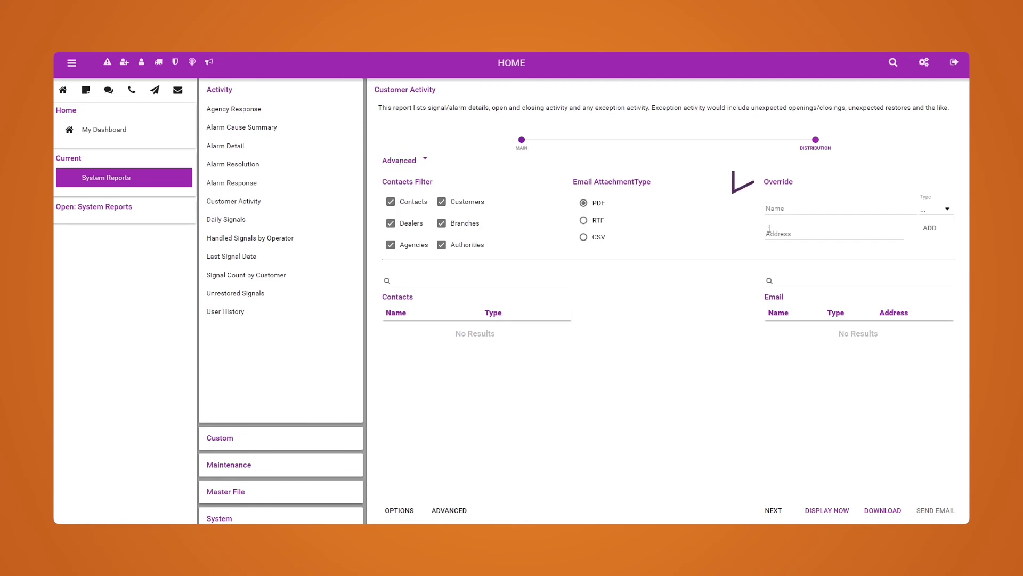
click(780, 212)
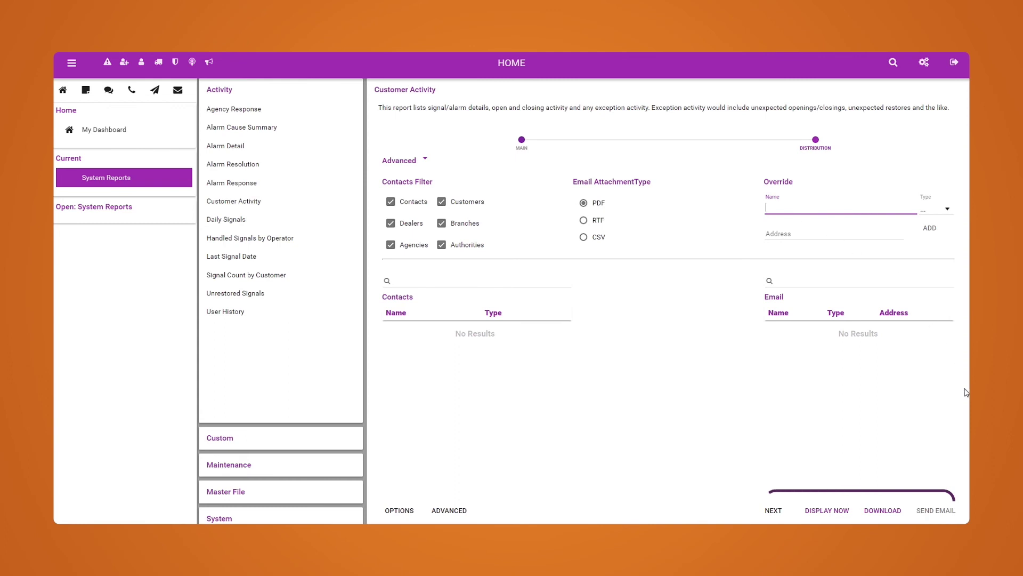
click(825, 510)
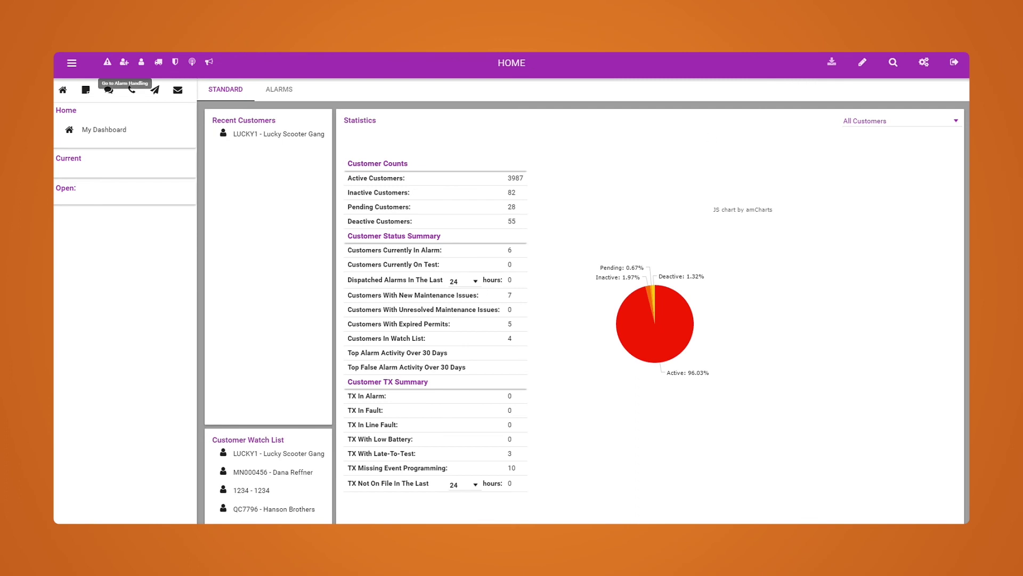
click(68, 62)
- Display the completed Customer Activity report from the Report Queue as a PDF
mouse_move(109, 165)
click(183, 184)
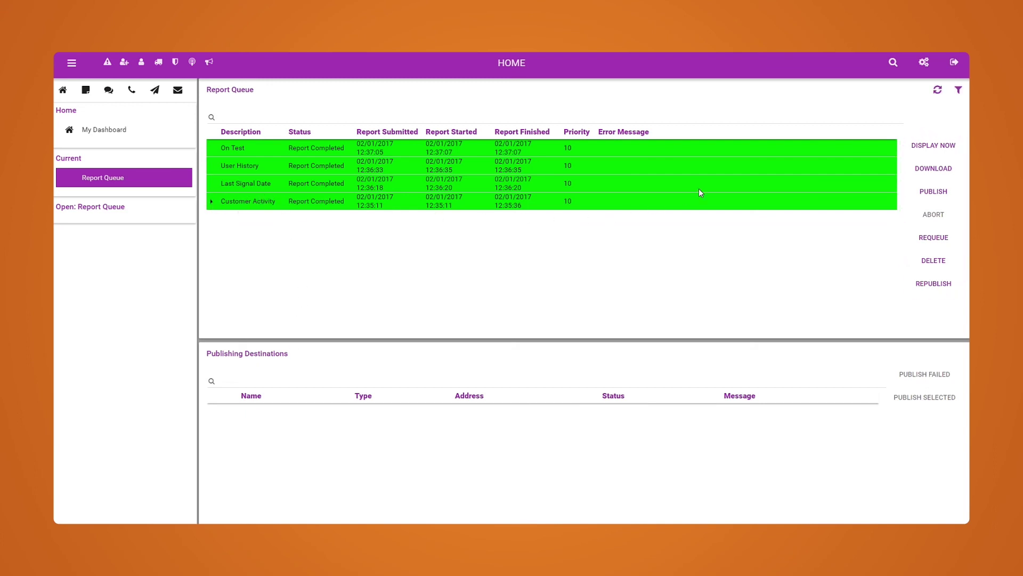
click(924, 152)
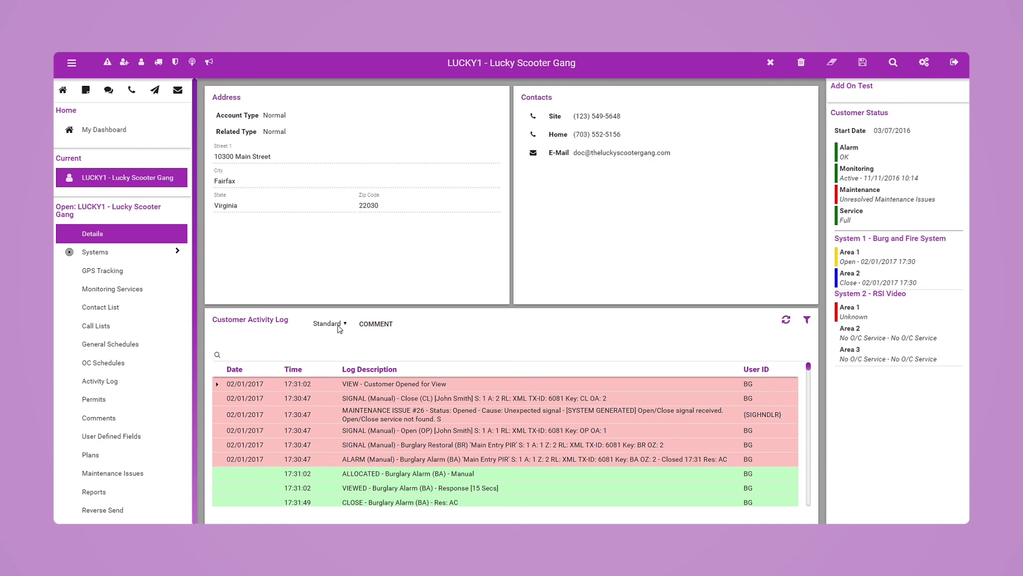
- Keep the Standard log view, then open the customer's full Activity Log page
click(342, 326)
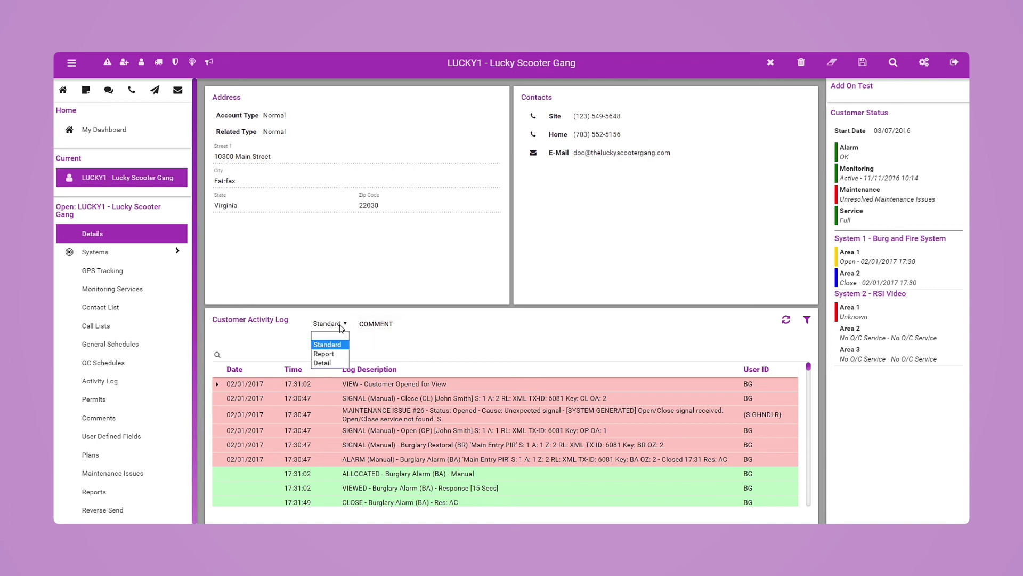
click(342, 326)
click(378, 329)
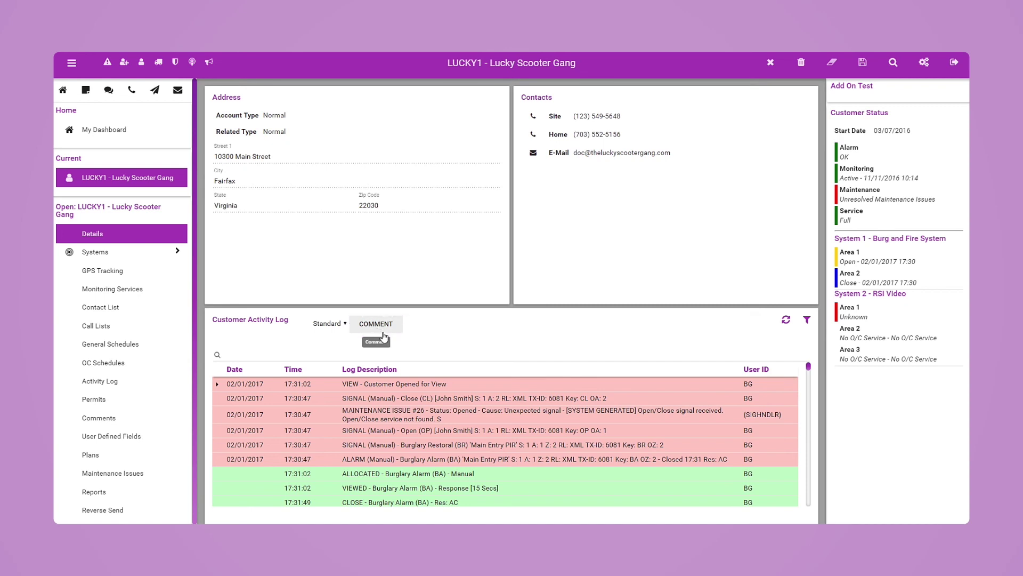
click(81, 422)
click(124, 383)
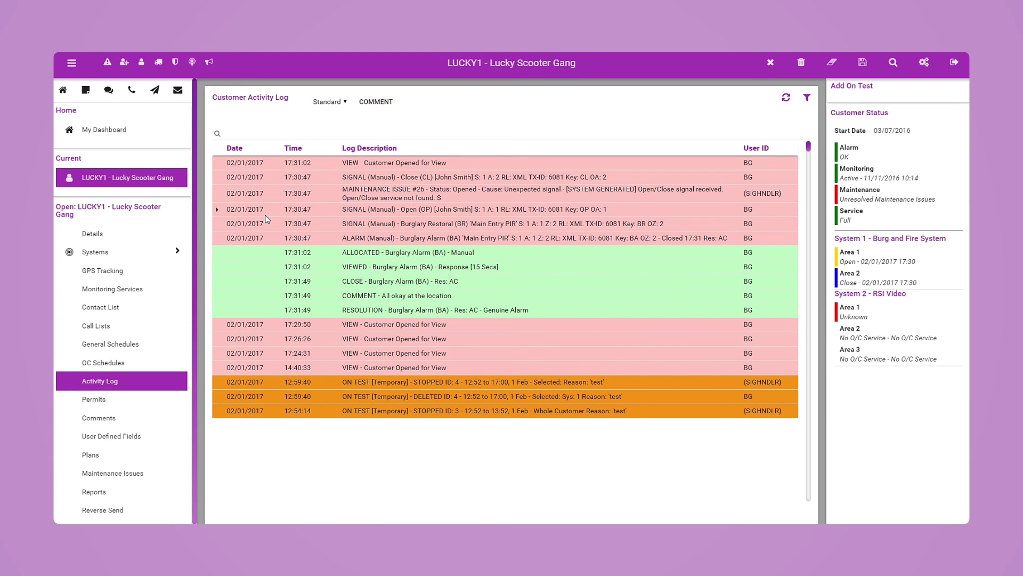
- Attach the comment 'Details' to the Open signal event in the activity log
click(376, 102)
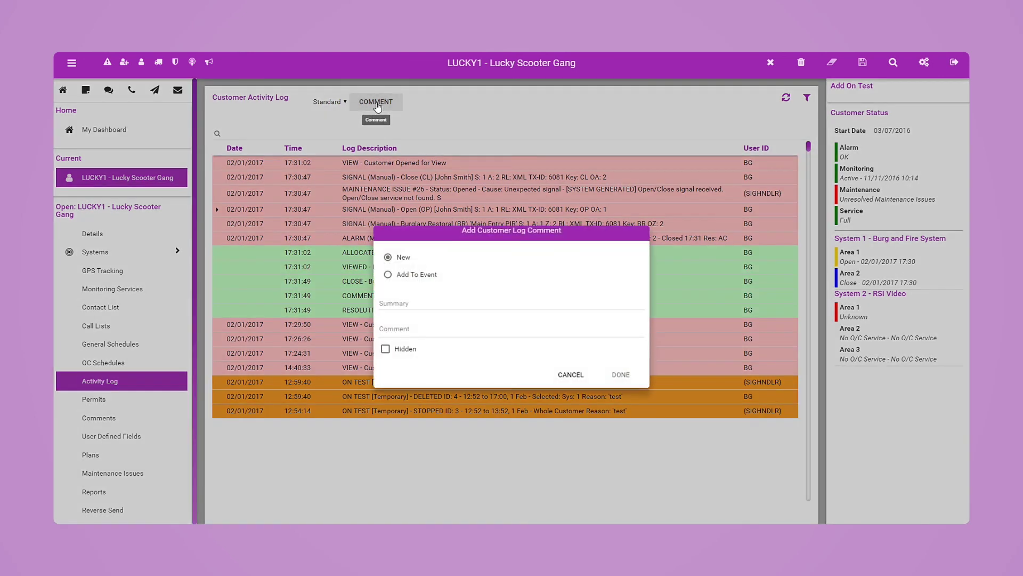
click(388, 275)
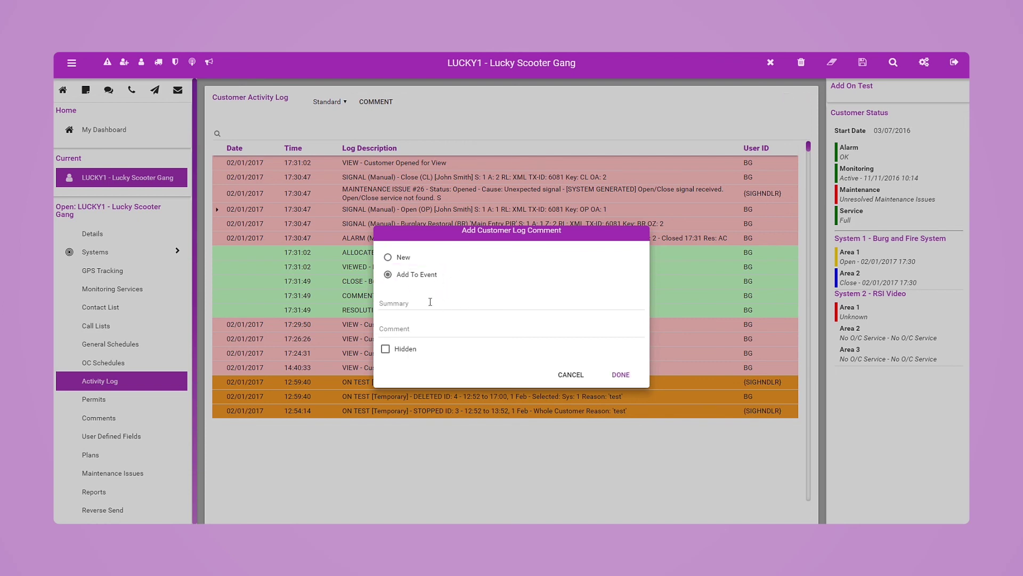
click(397, 330)
text(Details)
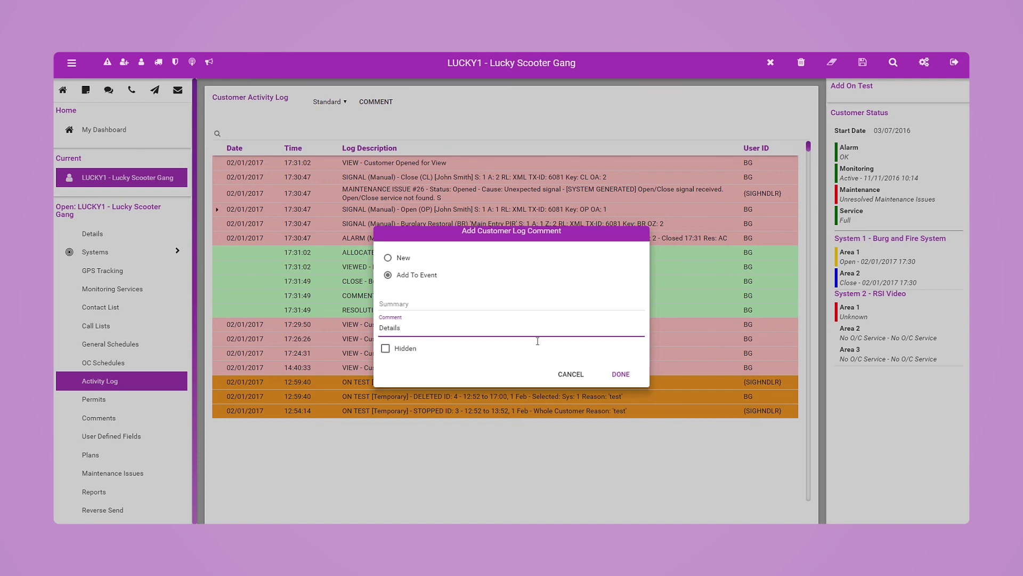
click(619, 375)
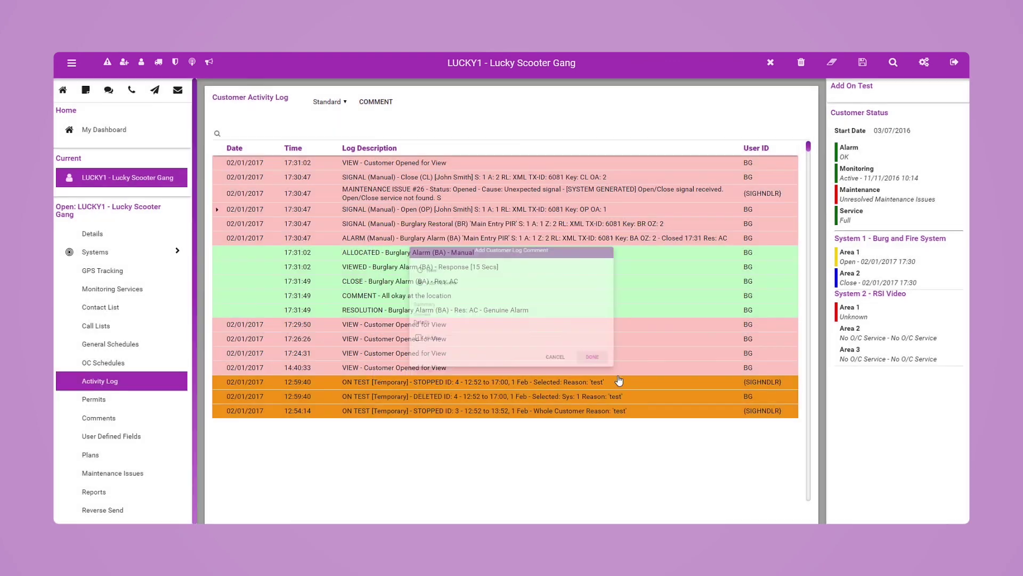